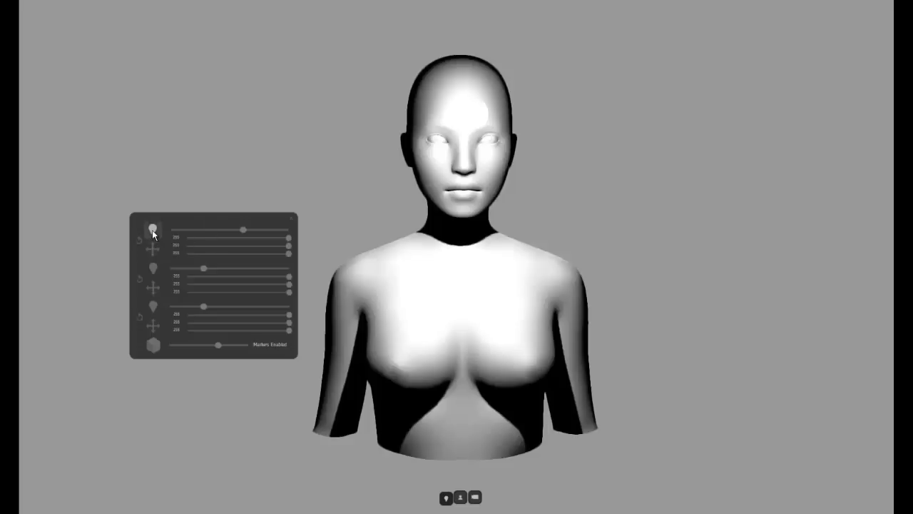
Switch on the first light and move it to the right side of the bust
left_click(152, 230)
left_click(152, 230)
left_click(152, 248)
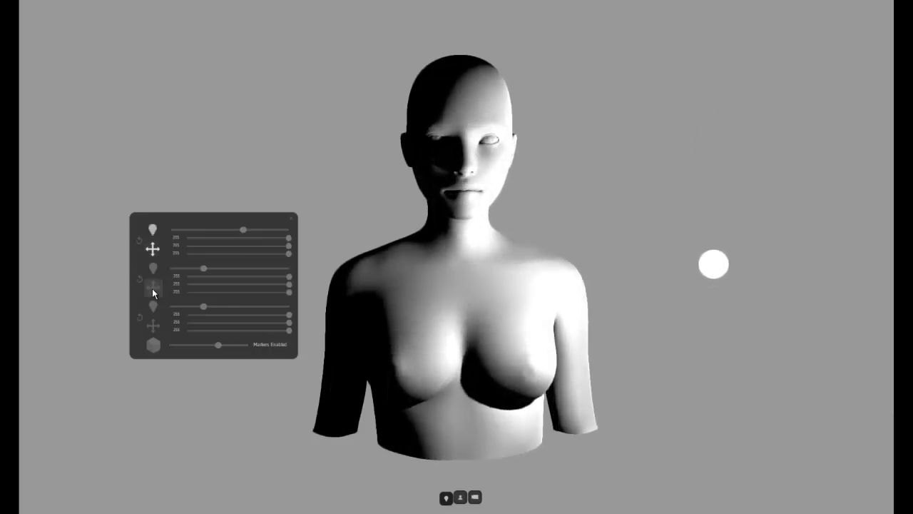
Place the second light low on the left side of the bust, then dim both lights
left_click(151, 287)
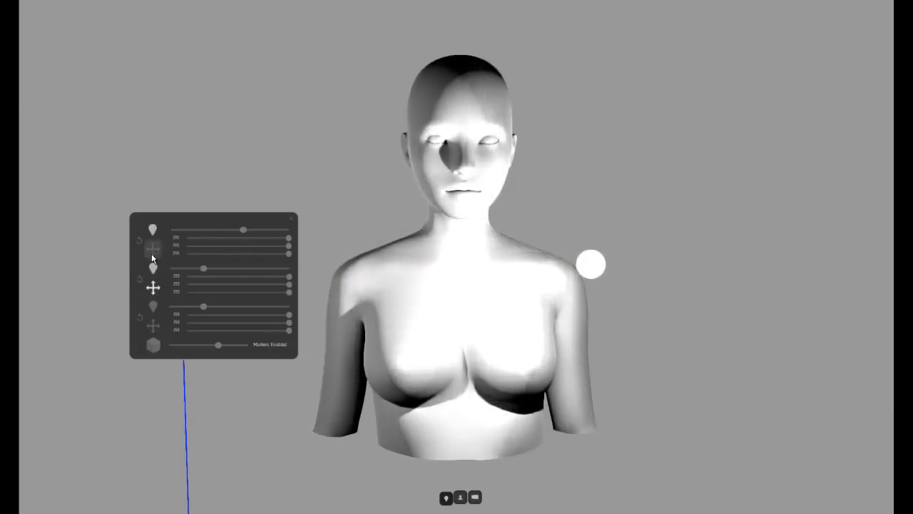
left_click_drag(203, 268, 175, 268)
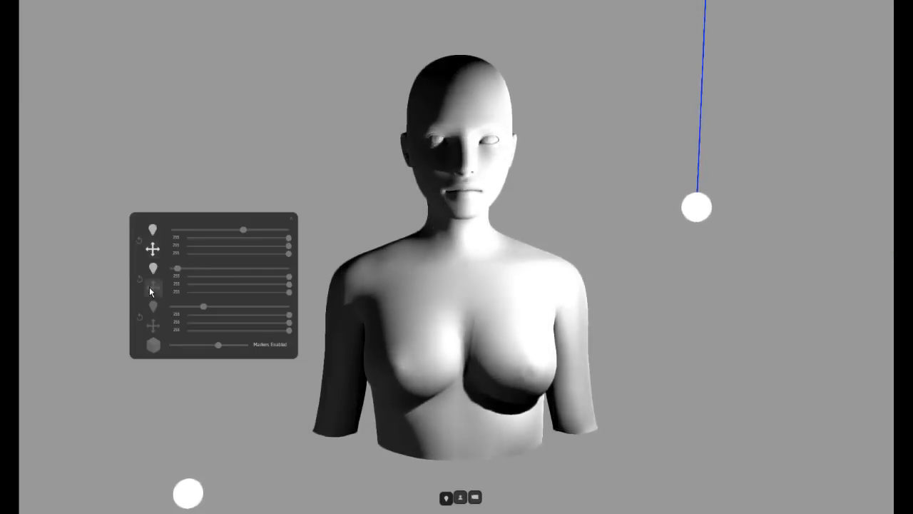
left_click(150, 286)
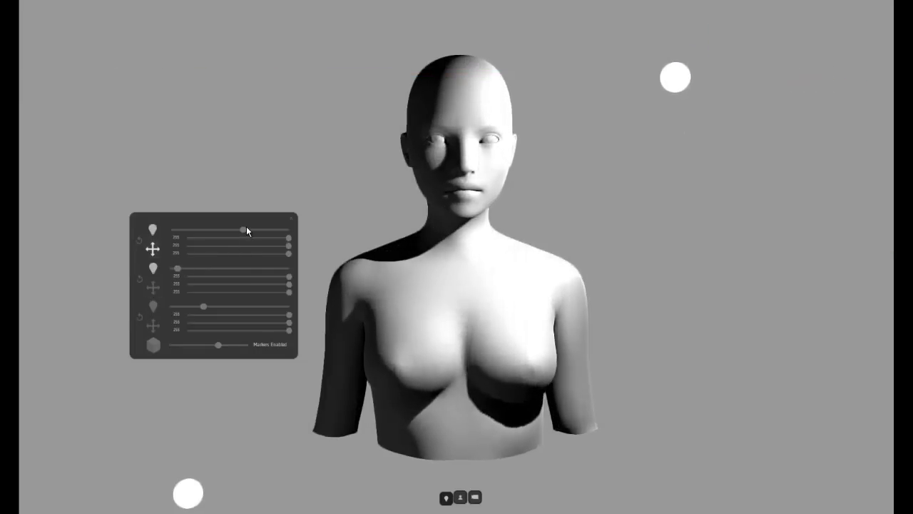
left_click_drag(243, 229, 217, 239)
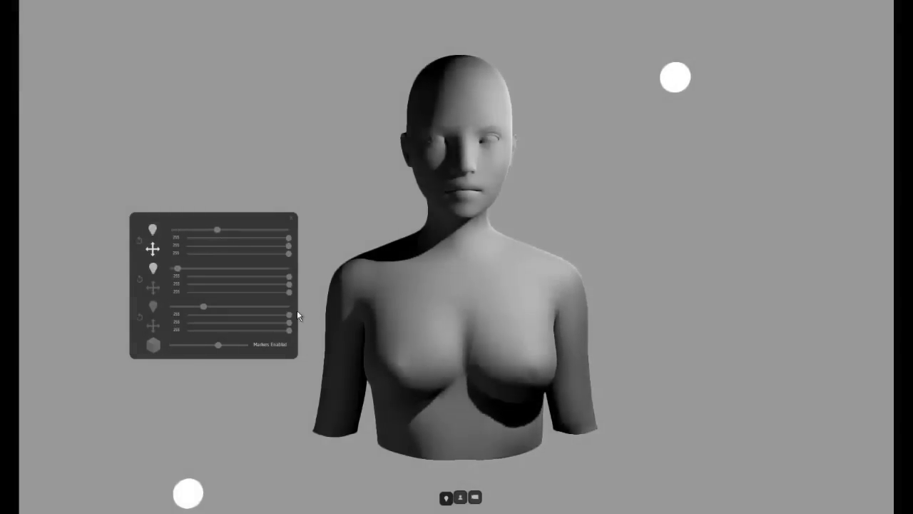
Show the female model's shape sliders and darken the grey background slightly
left_click(460, 498)
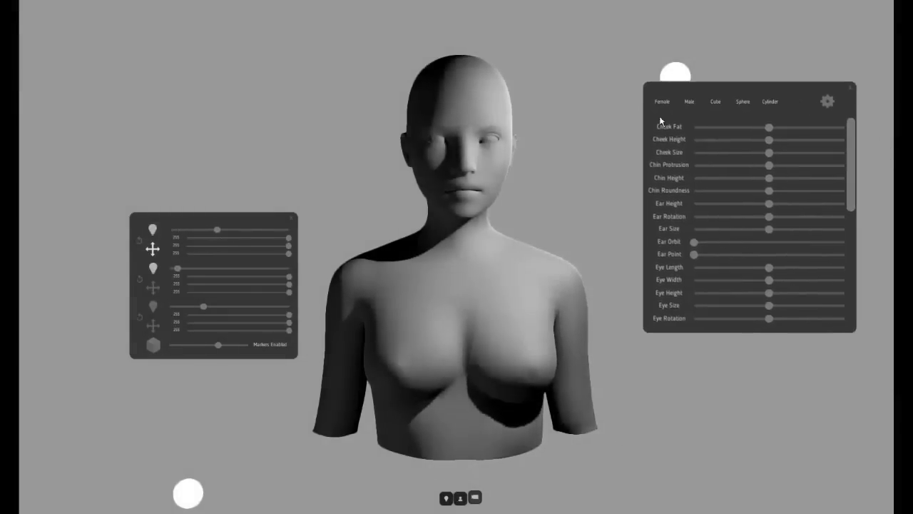
mouse_move(230, 346)
left_mouse_down()
mouse_move(247, 345)
mouse_move(150, 345)
mouse_move(212, 344)
left_mouse_up()
key("a")
right_click_drag(335, 323, 465, 249)
key("w")
key("d")
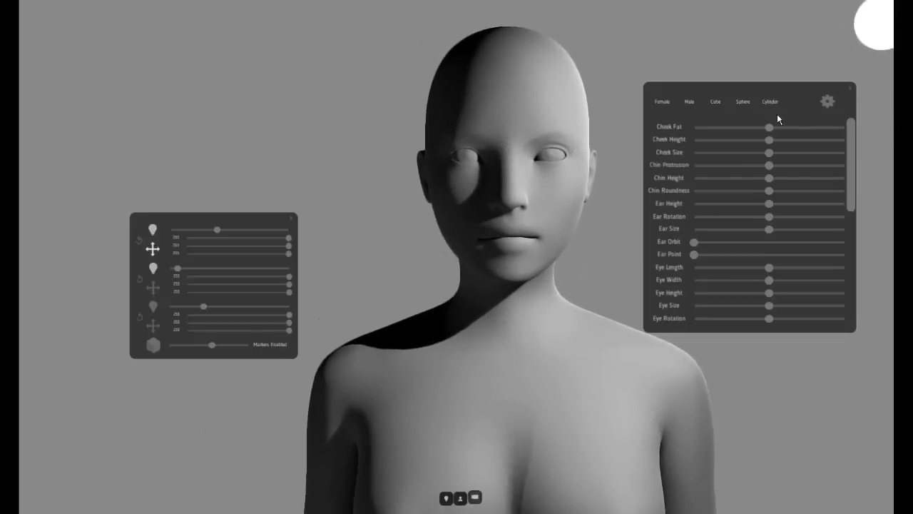
Randomize the female model's face sliders repeatedly to generate a new face
left_click(828, 100)
left_click(808, 128)
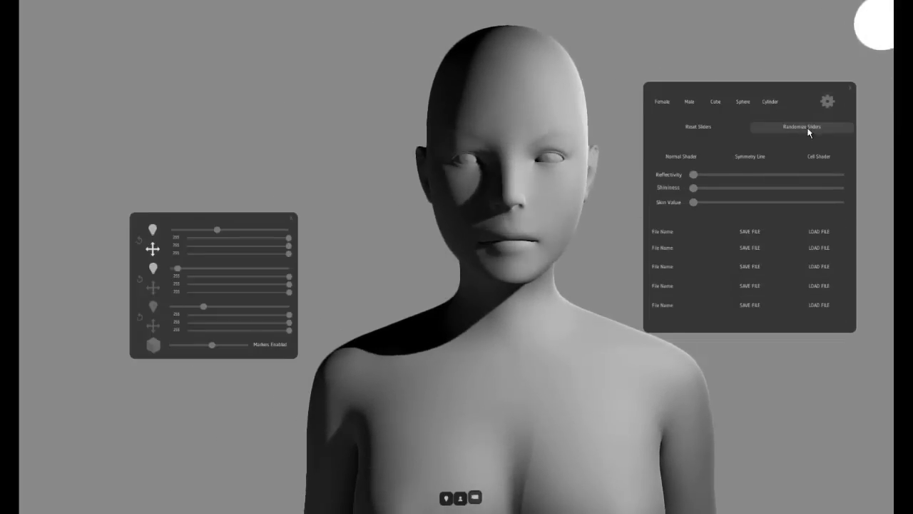
left_click(808, 130)
left_click(808, 129)
left_click(808, 129)
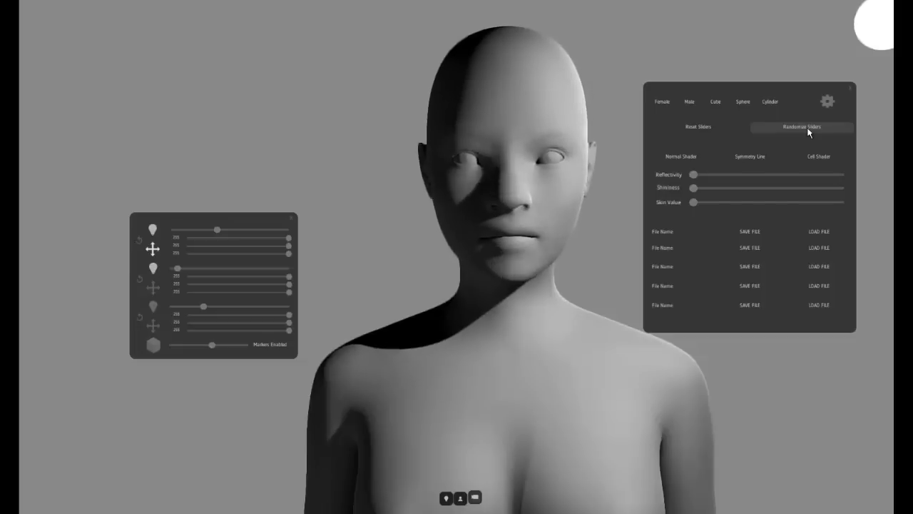
left_click(809, 129)
left_click(808, 129)
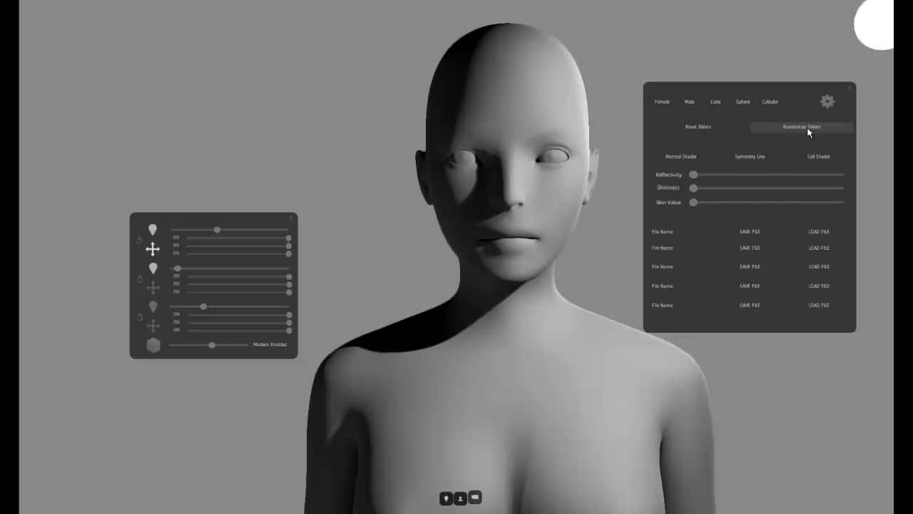
left_click(808, 130)
left_click(808, 130)
left_click(808, 131)
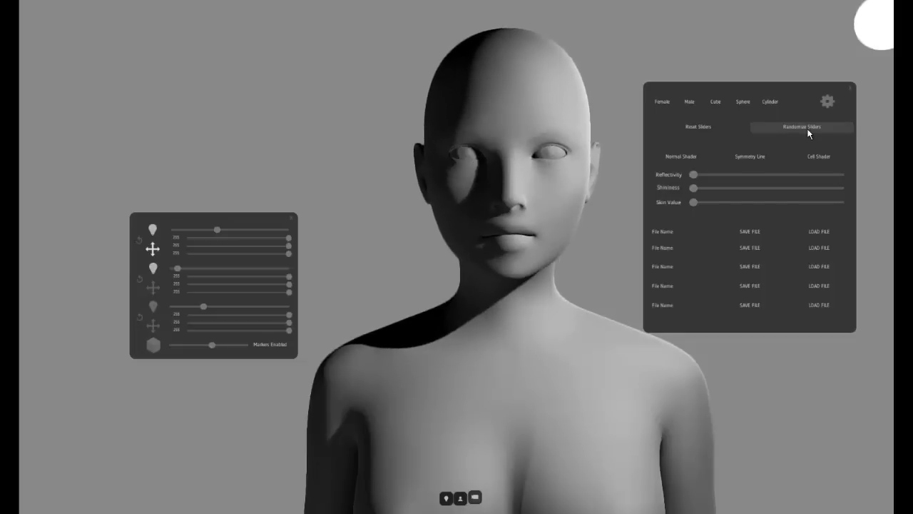
left_click(809, 131)
left_click(808, 131)
left_click(808, 130)
left_click(808, 131)
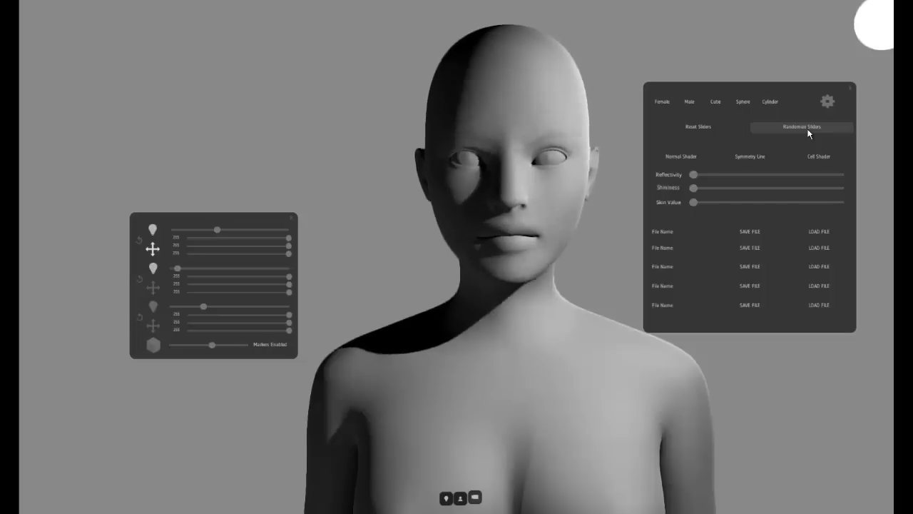
left_click(808, 130)
left_click(809, 130)
left_click(809, 130)
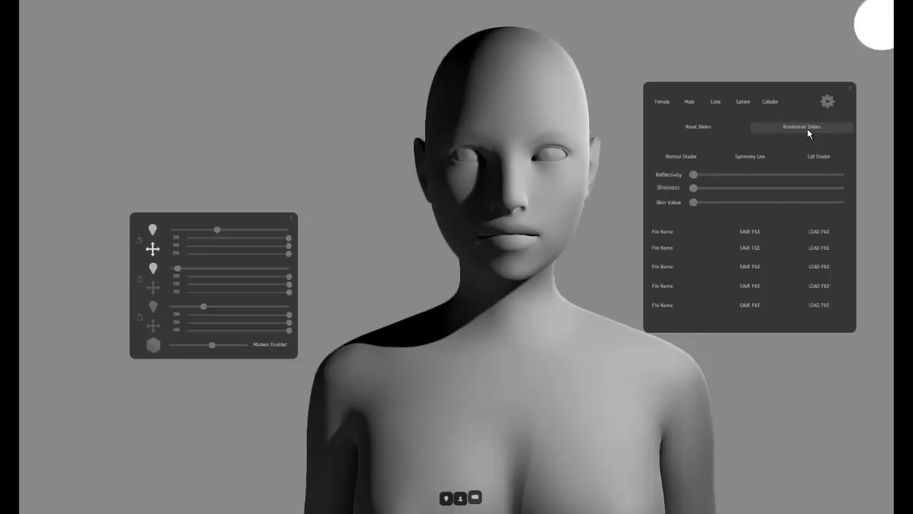
left_click(808, 131)
left_click(809, 131)
left_click(809, 130)
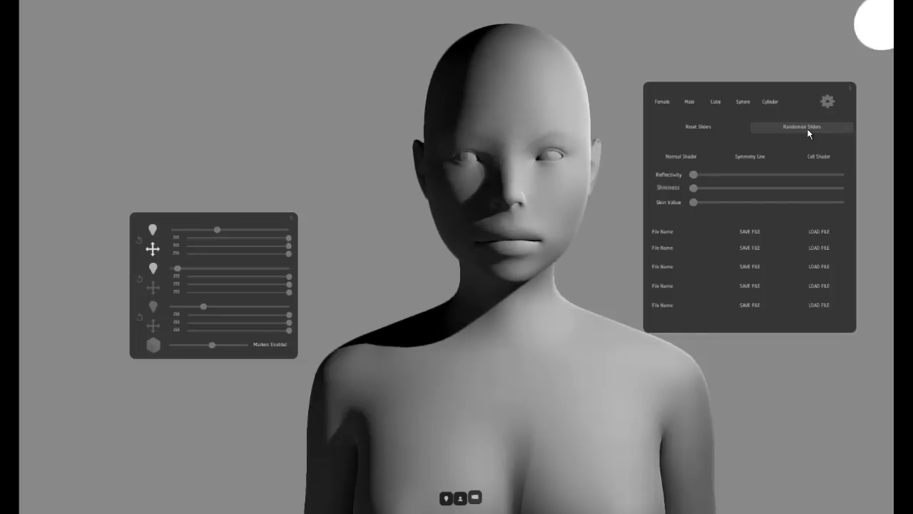
left_click(808, 130)
left_click(809, 131)
left_click(808, 130)
left_click(808, 131)
left_click(809, 131)
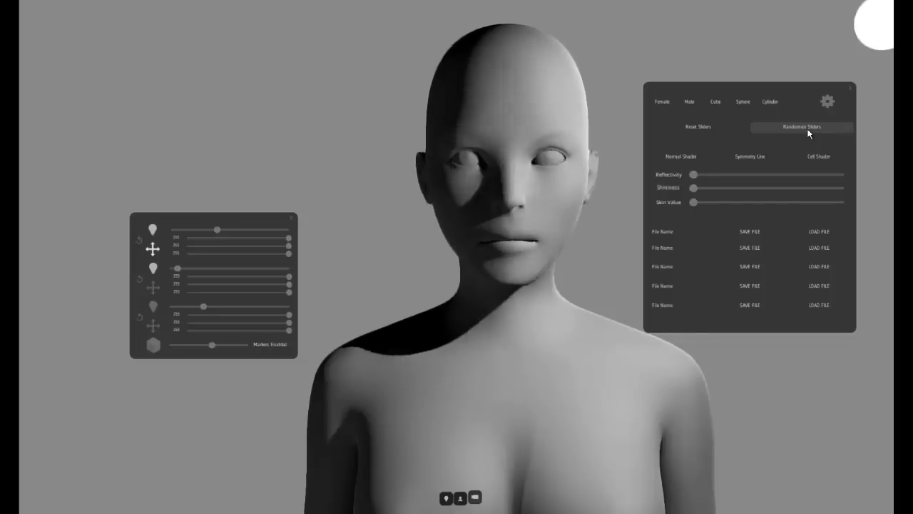
left_click(809, 131)
left_click(809, 130)
left_click(808, 130)
left_click(809, 131)
left_click(808, 130)
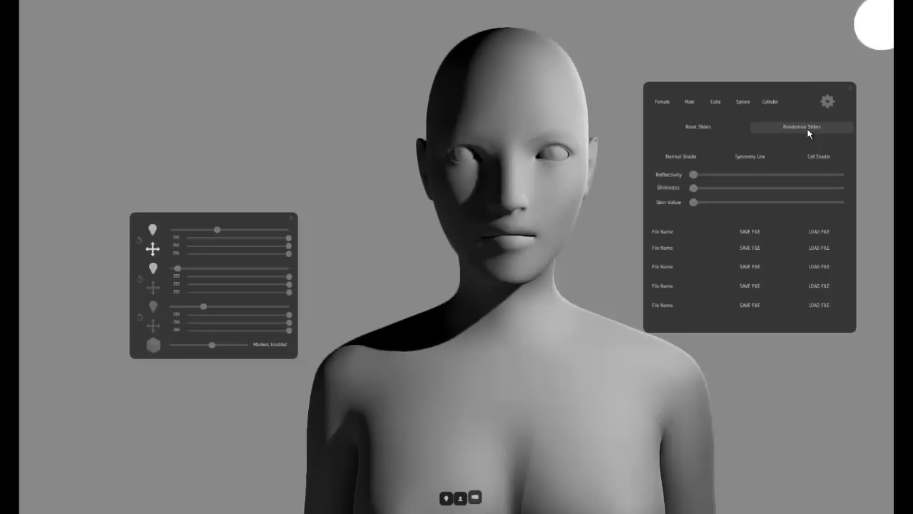
left_click(808, 131)
left_click(808, 131)
left_click(808, 131)
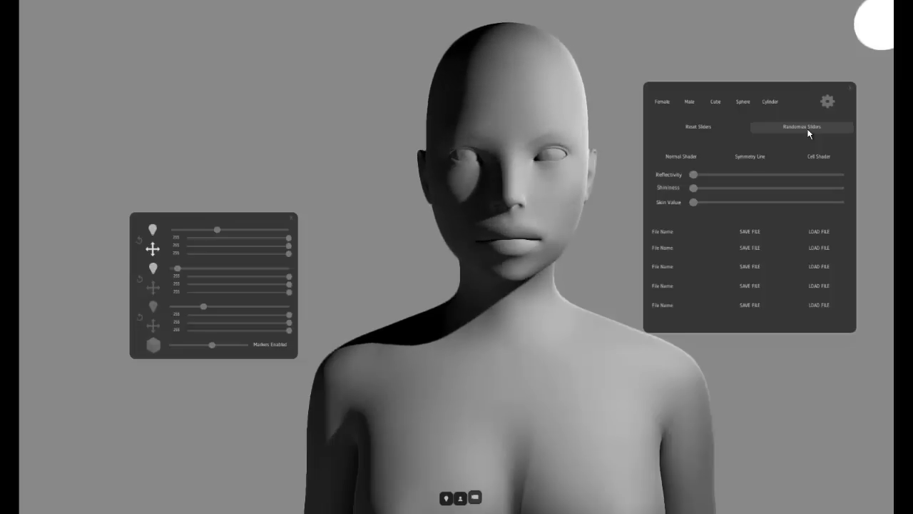
left_click(808, 131)
Among the female face sliders, raise Cheek Fat to about 90% and Cheek Height to about 80% of their range
left_click(663, 102)
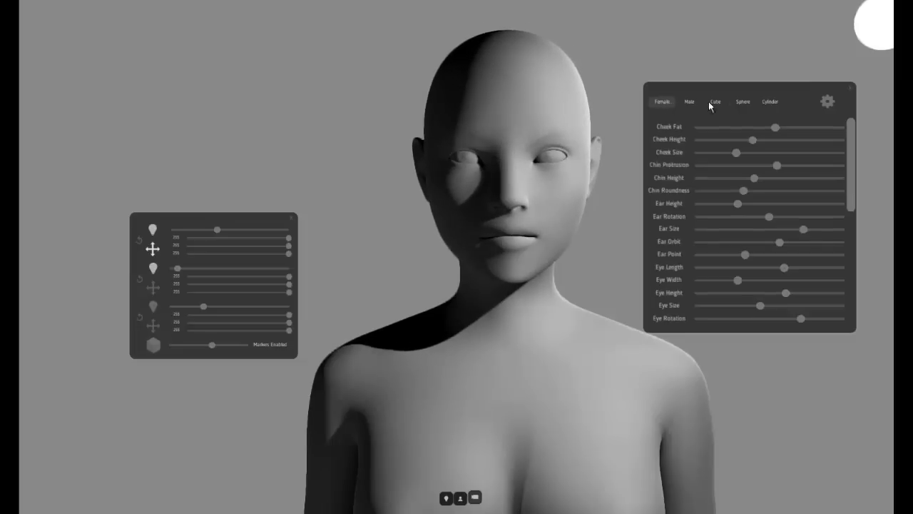
middle_click_drag(366, 244, 261, 270)
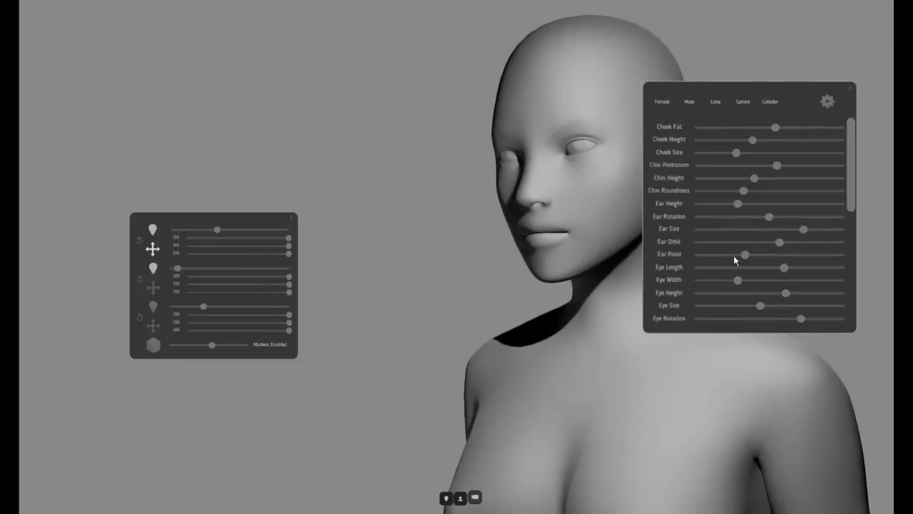
left_click_drag(850, 173, 833, 154)
left_click_drag(792, 129, 828, 136)
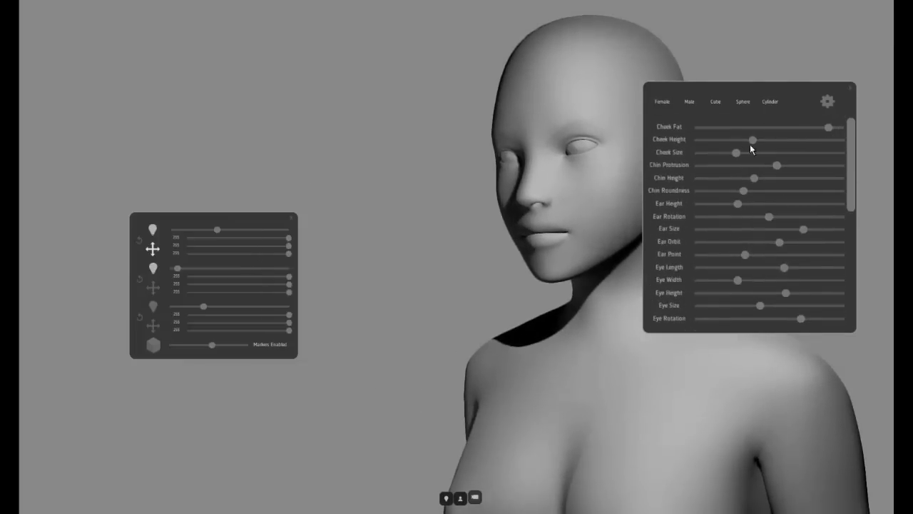
left_click_drag(753, 141, 815, 143)
Raise Head Height to about the middle of its range and Forehead Width to about 70%
mouse_move(457, 189)
middle_mouse_down()
mouse_move(346, 205)
mouse_move(730, 252)
mouse_move(881, 285)
middle_mouse_up()
mouse_move(428, 312)
middle_mouse_down()
mouse_move(541, 336)
mouse_move(442, 306)
middle_mouse_up()
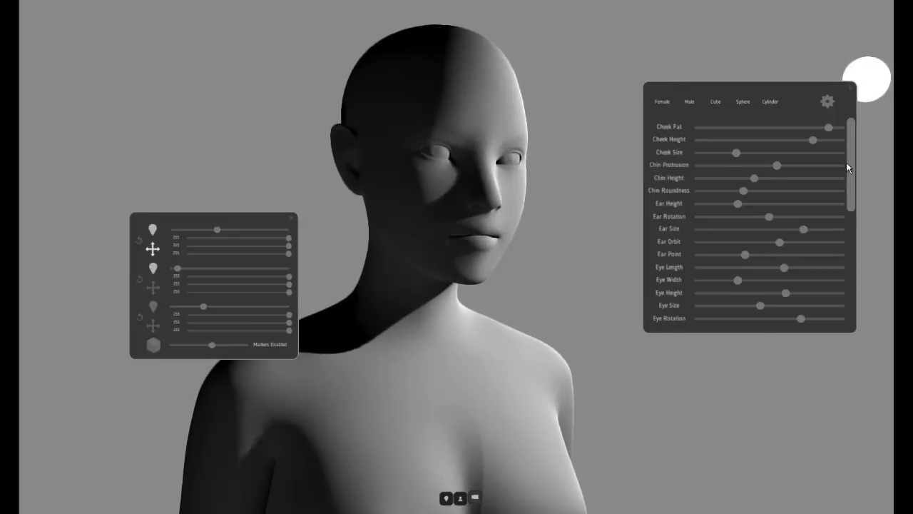
scroll(846, 162, "down", 5)
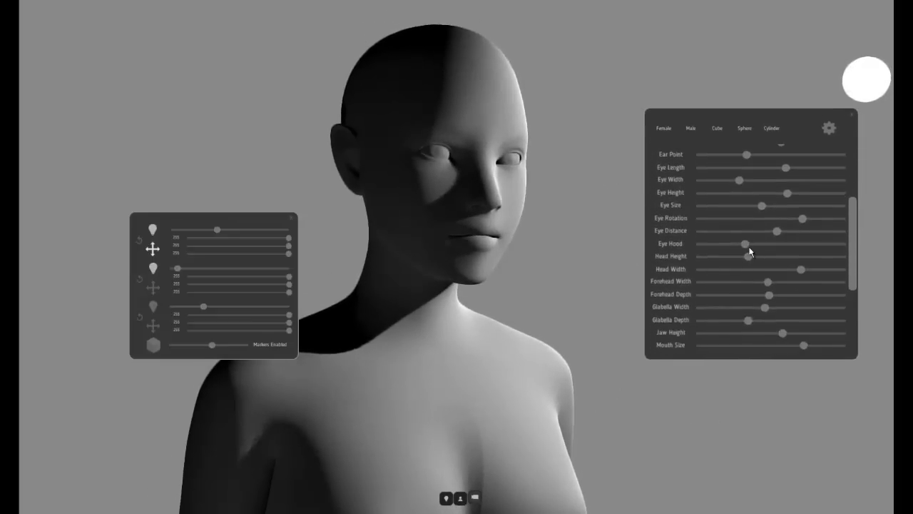
left_click_drag(751, 256, 803, 283)
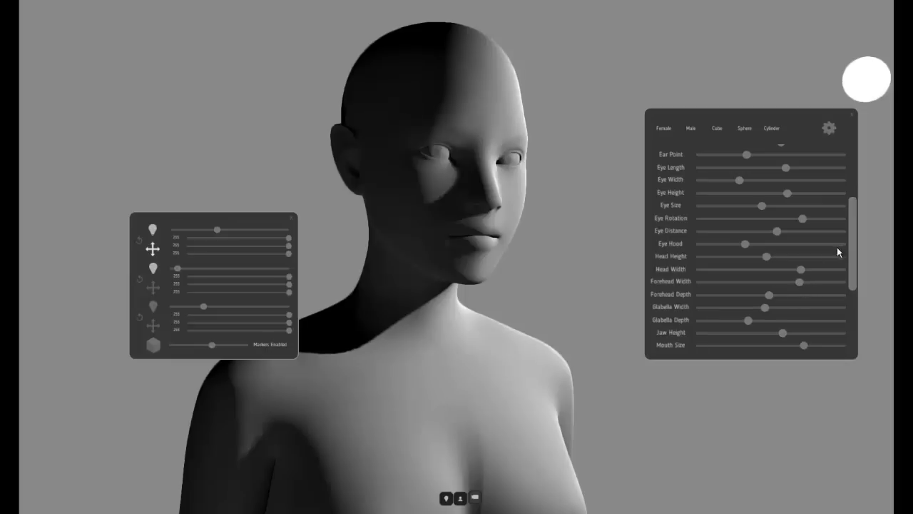
Set the Eye Hood slider to its maximum while viewing the face close up
middle_click_drag(498, 265, 341, 237)
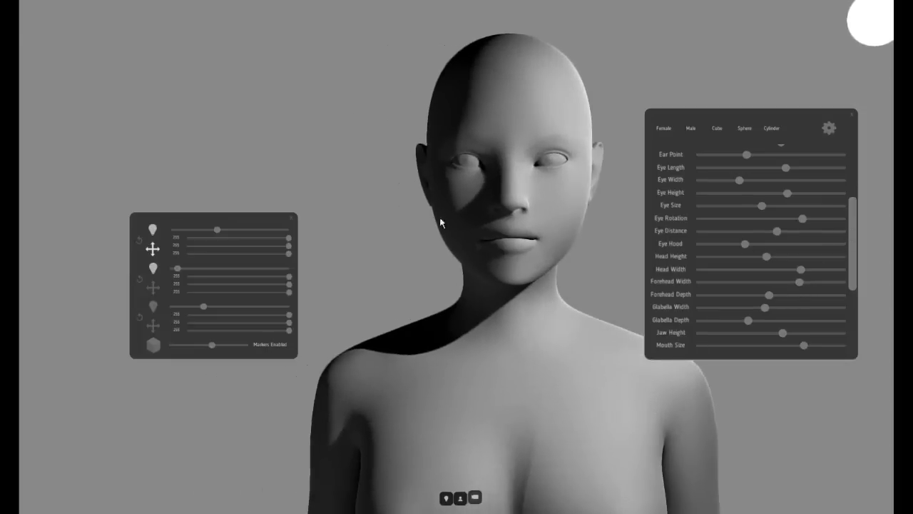
middle_click_drag(537, 165, 456, 251)
scroll(458, 252, "up", 3)
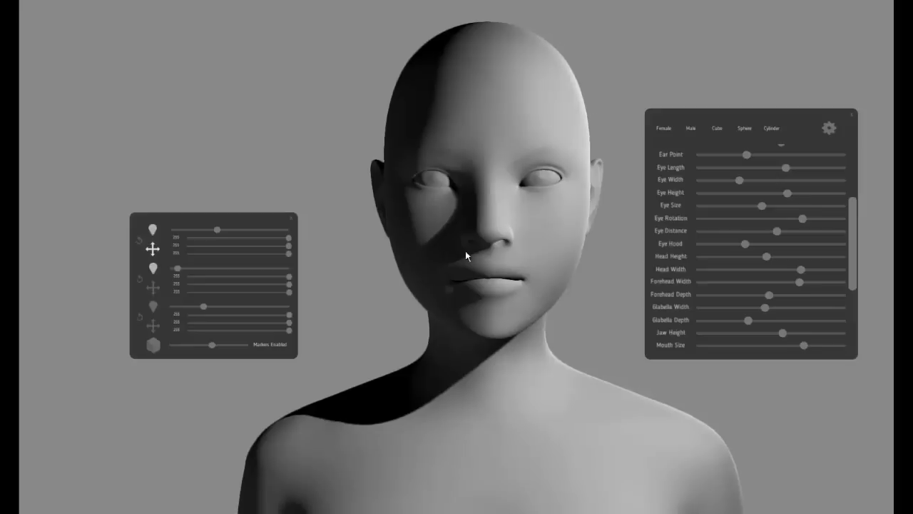
left_click_drag(741, 246, 857, 249)
middle_click_drag(532, 343, 100, 341)
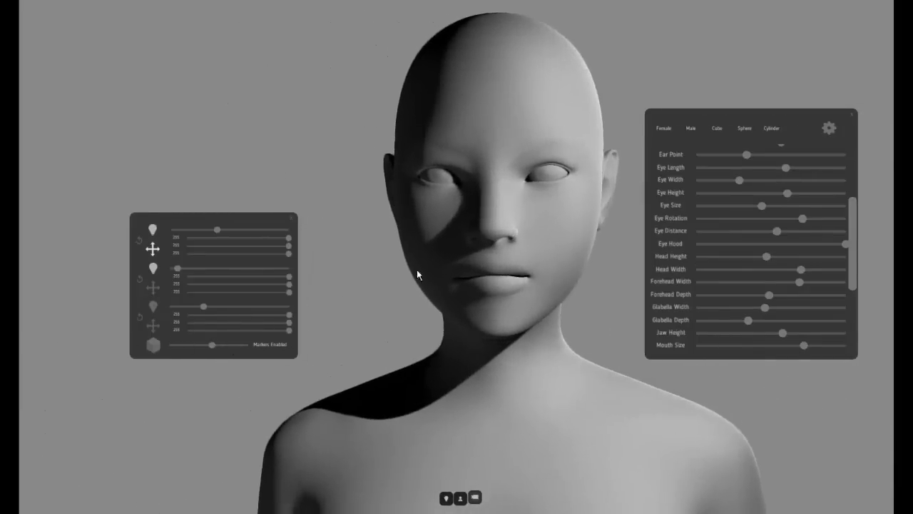
Check the bust with the interface hidden, then raise the second Nose Bridge slider to about 85% of its range
key("Tab")
key("s")
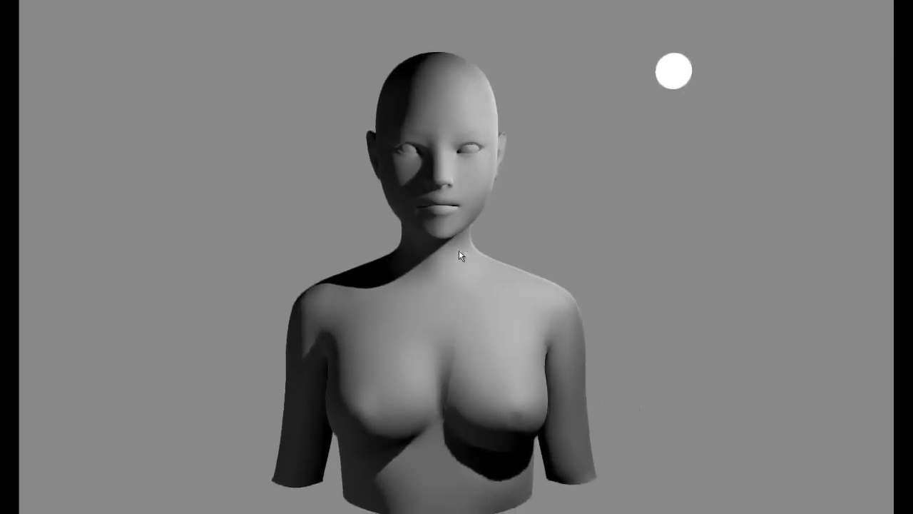
key("Tab")
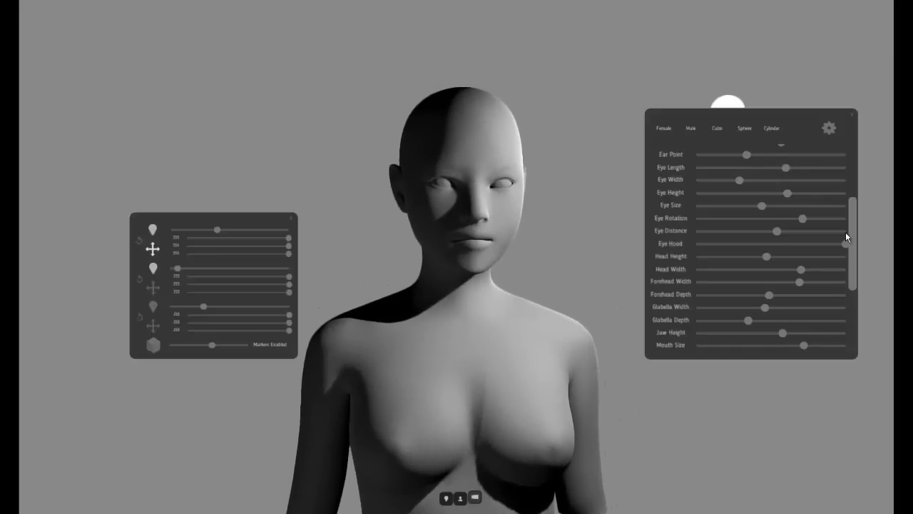
left_click_drag(852, 236, 823, 288)
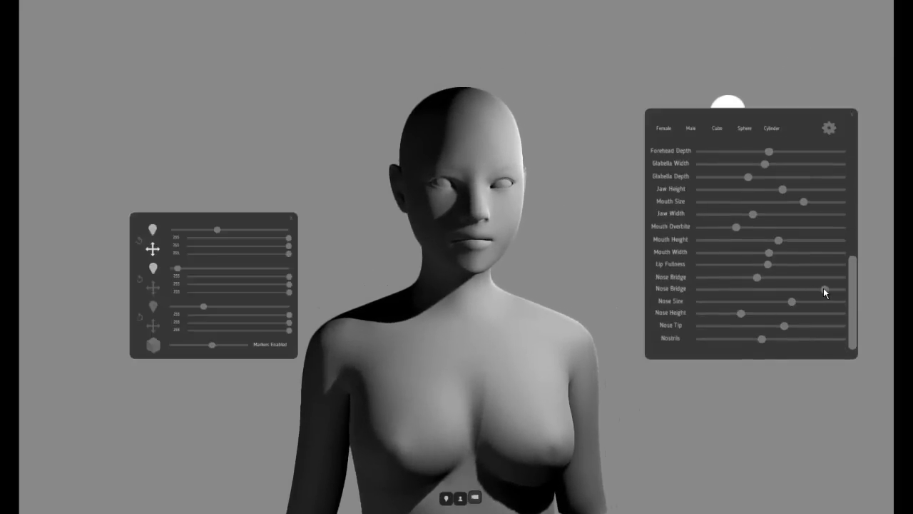
middle_click_drag(607, 380, 510, 397)
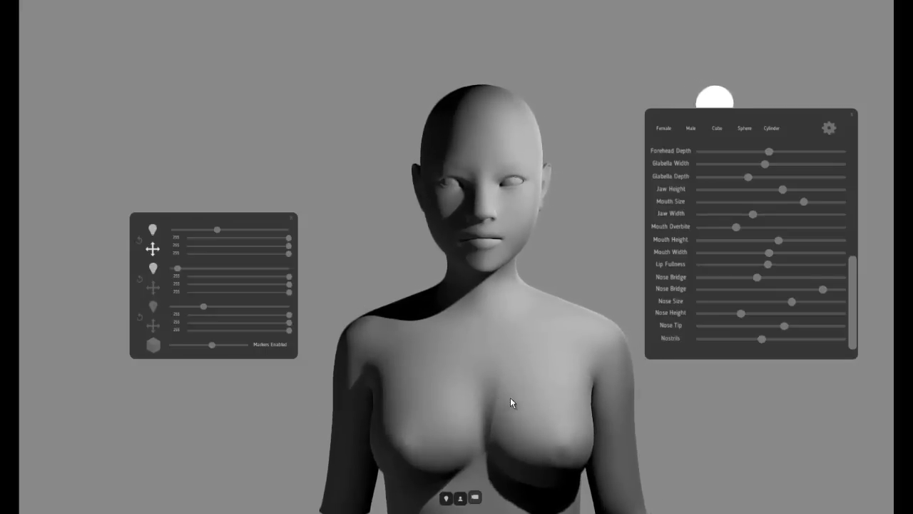
Raise the intensity of both the first and the second light slightly
mouse_move(184, 267)
left_mouse_down()
mouse_move(204, 267)
mouse_move(161, 269)
left_mouse_up()
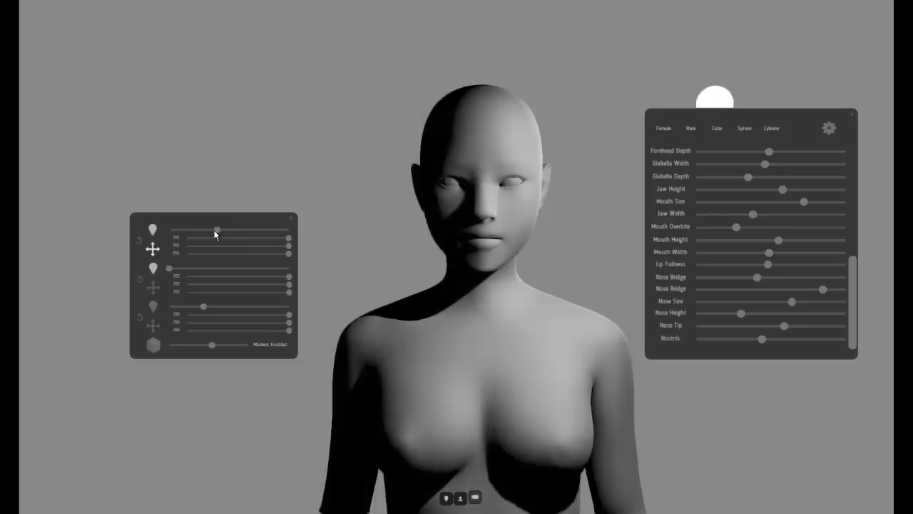
mouse_move(216, 231)
left_mouse_down()
mouse_move(231, 232)
mouse_move(219, 232)
left_mouse_up()
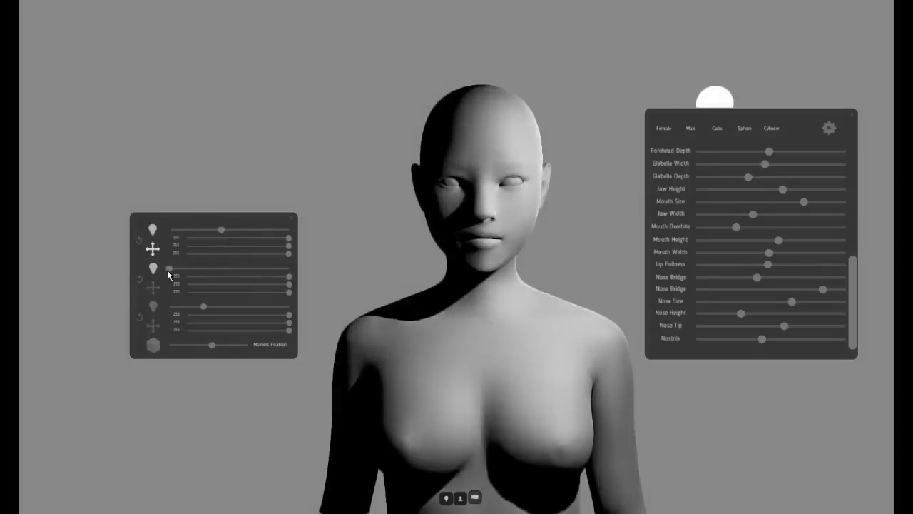
left_click_drag(169, 270, 183, 269)
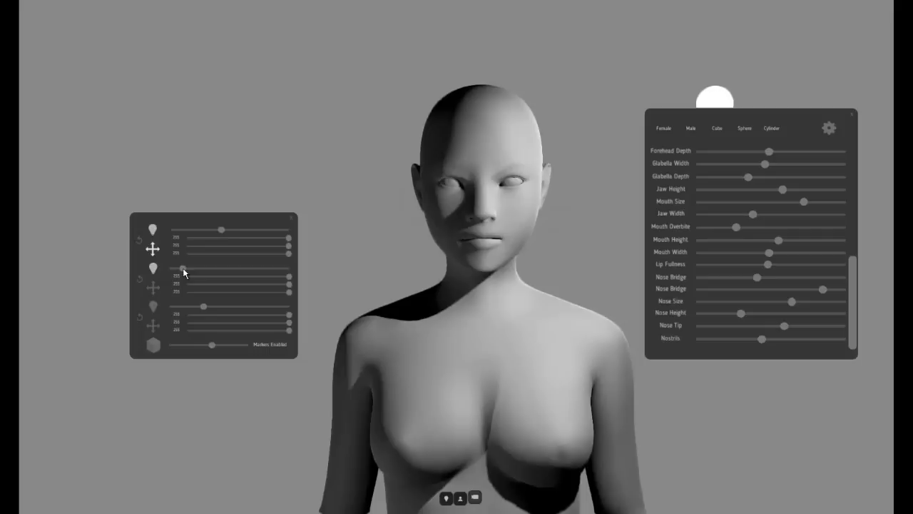
In profile view, raise Nose Tip and the first Nose Bridge to about 65%, and the second Nose Bridge to nearly 90%
mouse_move(519, 324)
left_mouse_down()
mouse_move(333, 249)
mouse_move(520, 143)
mouse_move(781, 279)
mouse_move(635, 400)
mouse_move(449, 375)
mouse_move(461, 359)
mouse_move(545, 351)
left_mouse_up()
left_click_drag(859, 318, 858, 338)
mouse_move(369, 325)
left_mouse_down()
mouse_move(575, 382)
mouse_move(536, 418)
mouse_move(420, 413)
left_mouse_up()
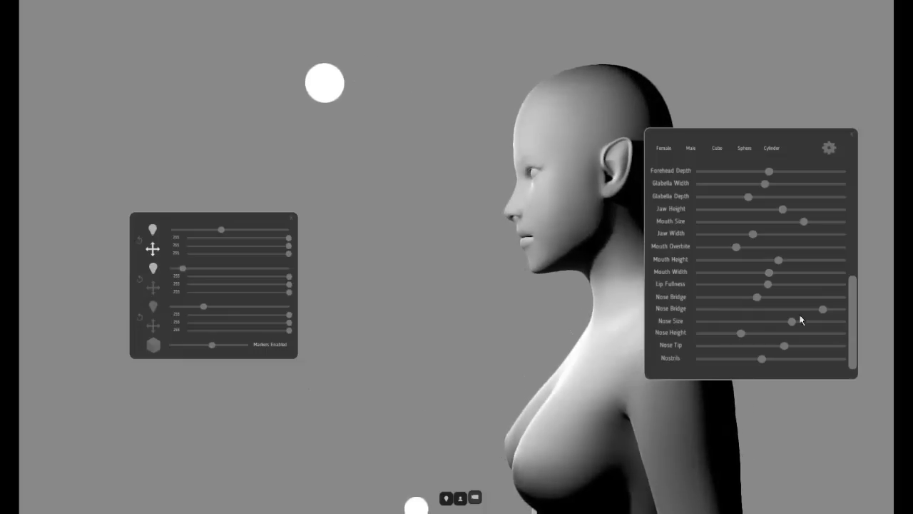
mouse_move(785, 346)
left_mouse_down()
mouse_move(804, 346)
mouse_move(794, 346)
left_mouse_up()
mouse_move(822, 310)
left_mouse_down()
mouse_move(749, 313)
mouse_move(827, 316)
mouse_move(815, 317)
left_mouse_up()
left_click_drag(757, 297, 793, 298)
left_click_drag(486, 354, 670, 384)
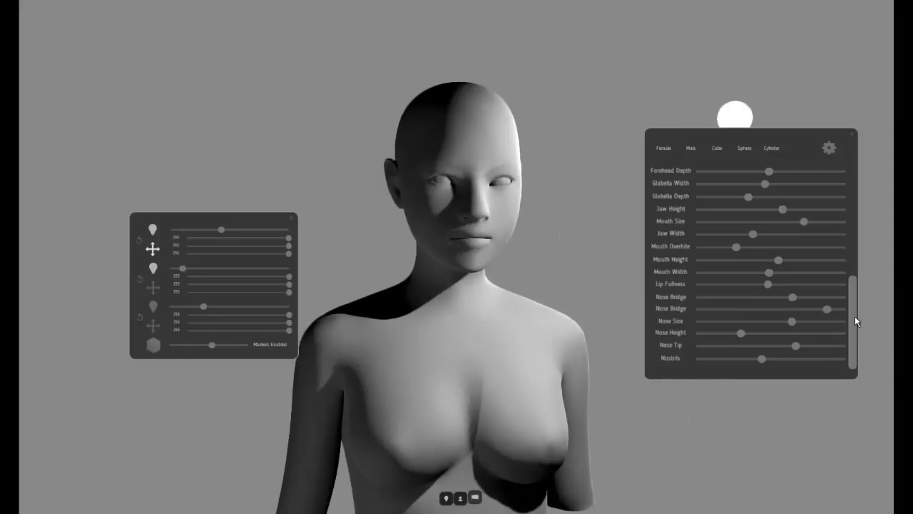
Raise the Eye Rotation slider to about 90% of its range and check the female bust from another angle
left_click_drag(853, 318, 852, 234)
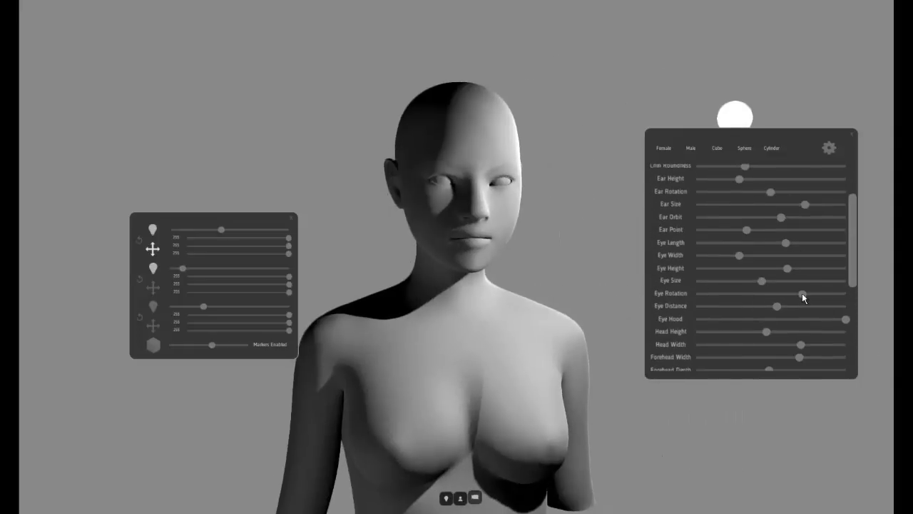
left_click_drag(804, 299, 832, 298)
left_click_drag(530, 411, 476, 274)
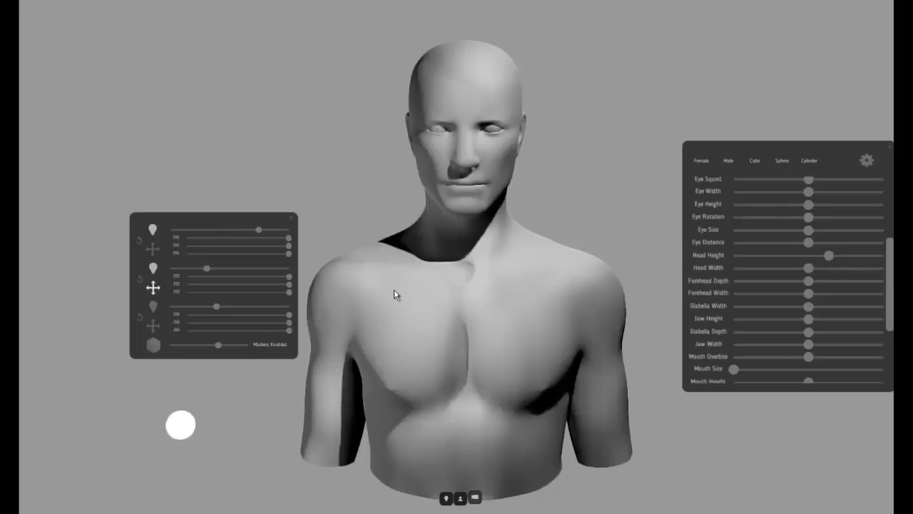
On the male bust, raise Eye Size to about 65%, Mouth Size to about 30% and Jaw Width to about 85%, with Mouth Height just above centre
left_click_drag(394, 293, 369, 379)
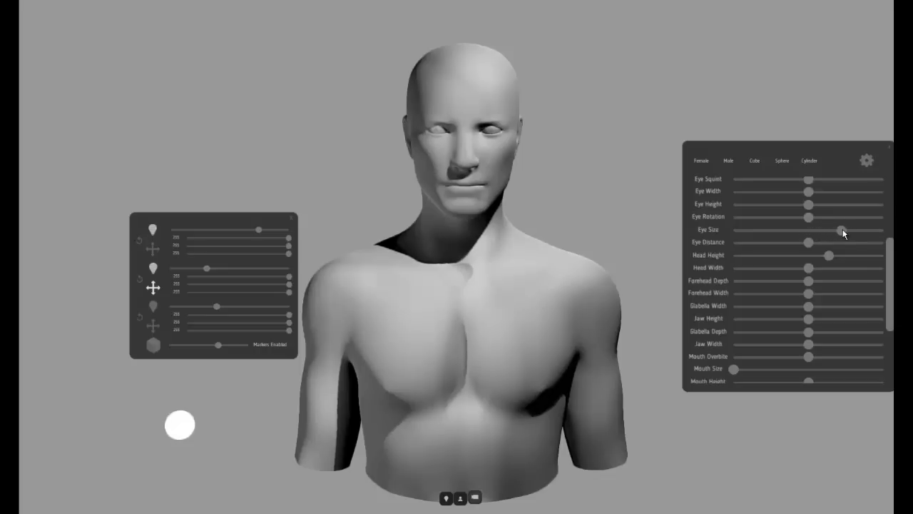
left_click_drag(500, 261, 444, 299)
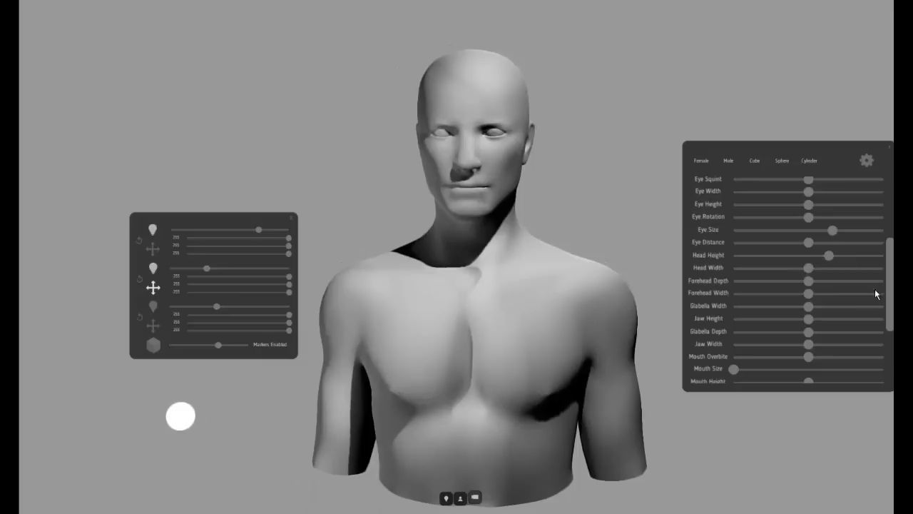
left_click_drag(889, 300, 886, 324)
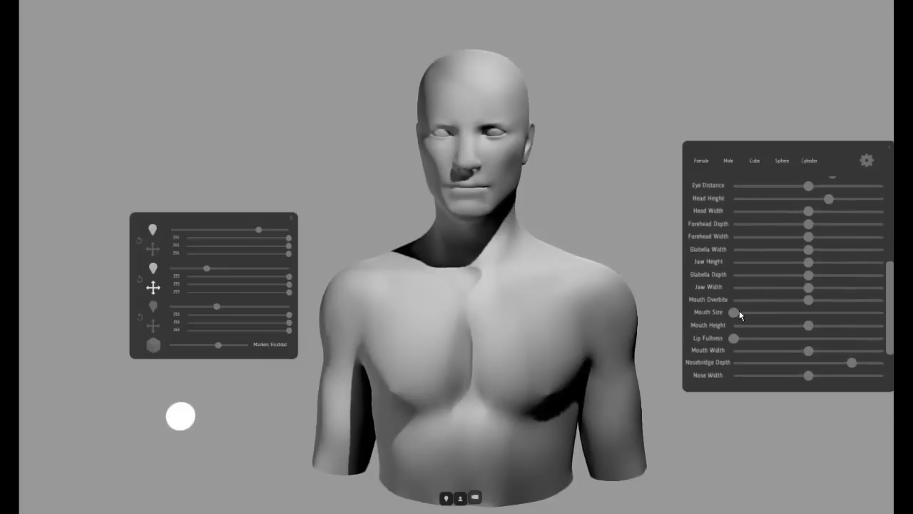
left_click_drag(765, 317, 812, 326)
left_click_drag(808, 288, 843, 297)
scroll(735, 307, "down", 2)
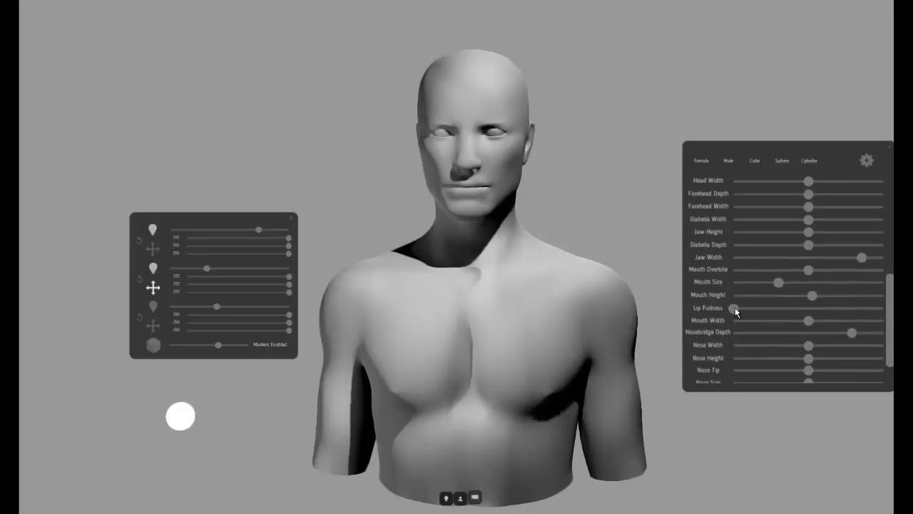
Set Lip Fullness to about 15%, Mouth Width to about 27% and Nose Tip to about 70% of their ranges
left_click_drag(735, 307, 846, 336)
scroll(792, 331, "down", 2)
left_click_drag(481, 338, 382, 370)
mouse_move(846, 335)
left_mouse_down()
mouse_move(862, 335)
mouse_move(729, 337)
mouse_move(838, 335)
left_mouse_up()
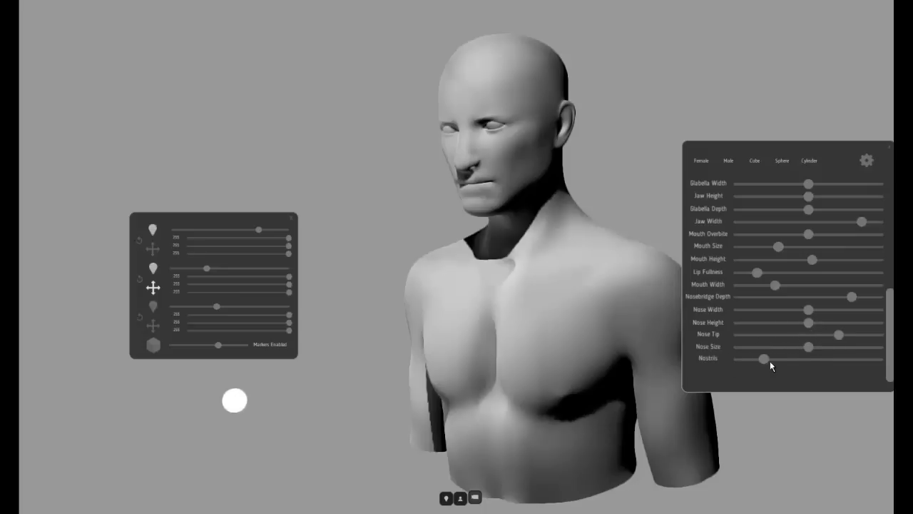
Set Nostrils to mid-range, lower Nose Tip to about 57%, and switch positioning to the first light
left_click_drag(770, 362, 806, 359)
left_click_drag(842, 333, 819, 332)
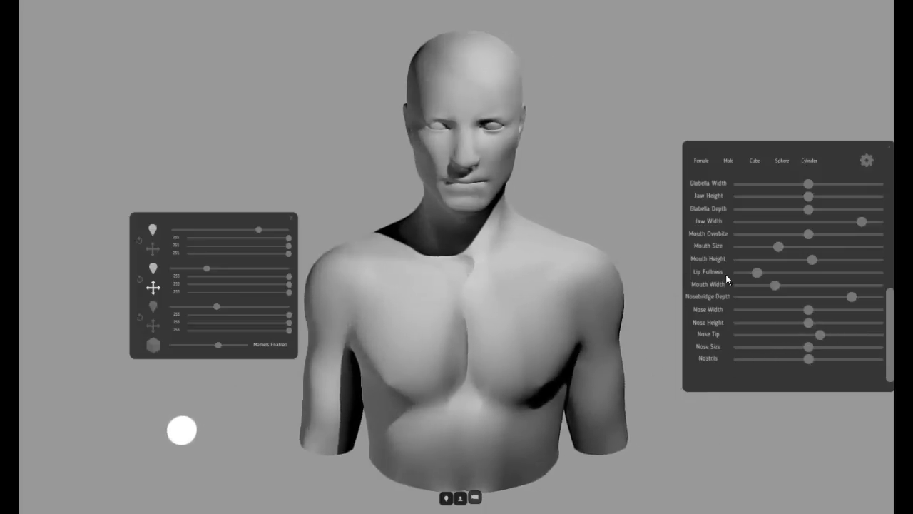
left_click(153, 248)
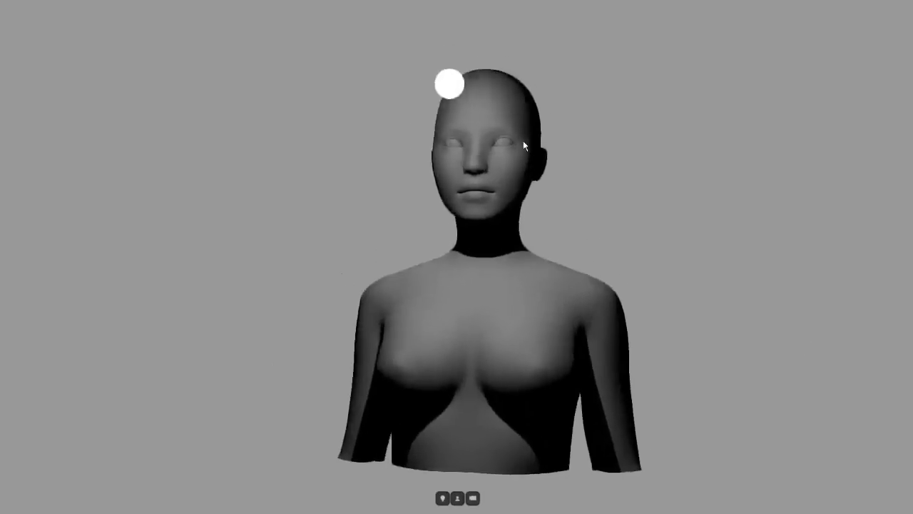
Show the light controls, then enable the second light and place it low in front of the female bust
left_click(442, 498)
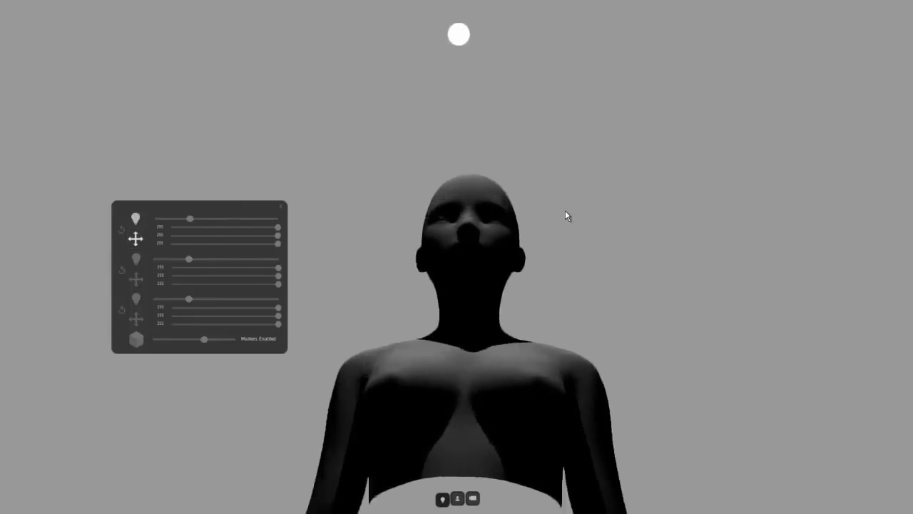
left_click(136, 279)
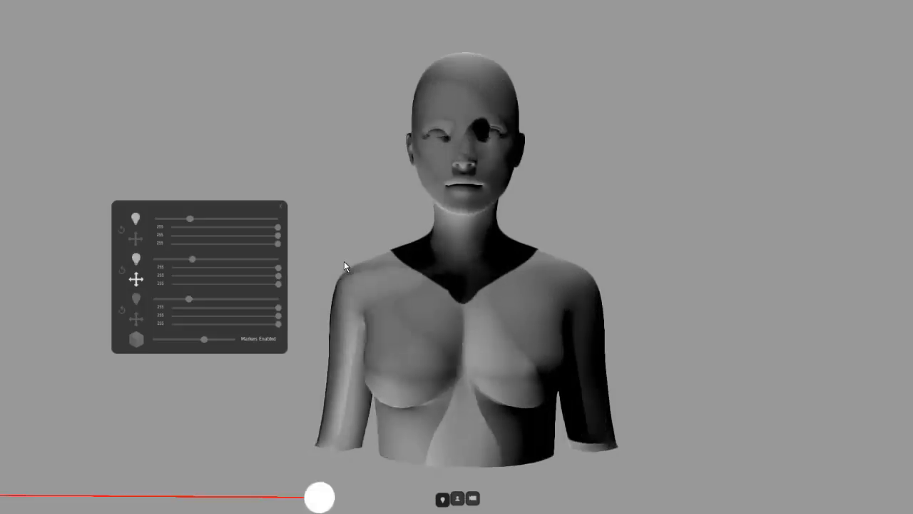
Darken the background to about 36%, and set the first light's intensity to about 43% and the second light's to about 19%
left_click_drag(204, 339, 183, 340)
left_click_drag(190, 218, 208, 220)
left_click_drag(192, 259, 178, 260)
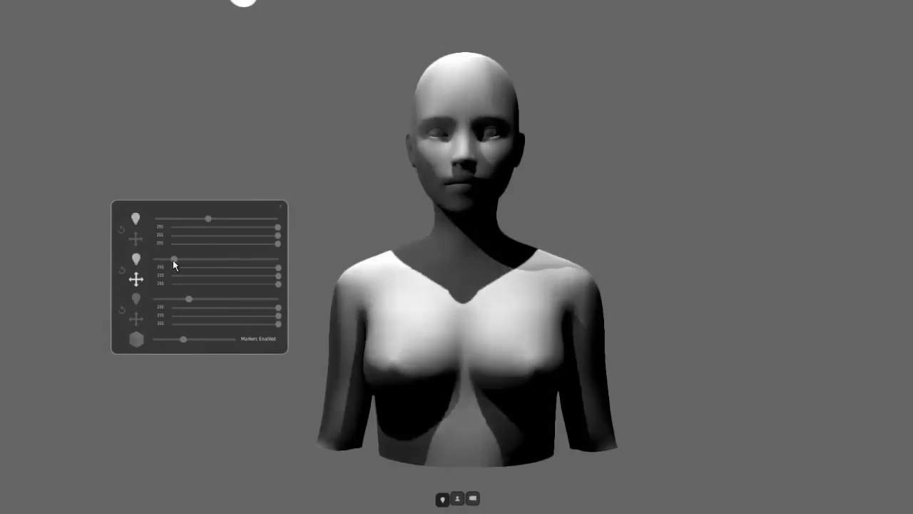
Place a third light beside the bust at about 38% intensity, and slightly raise the background brightness and the second light's intensity
mouse_move(188, 298)
left_mouse_down()
mouse_move(161, 299)
mouse_move(201, 299)
left_mouse_up()
left_click(136, 318)
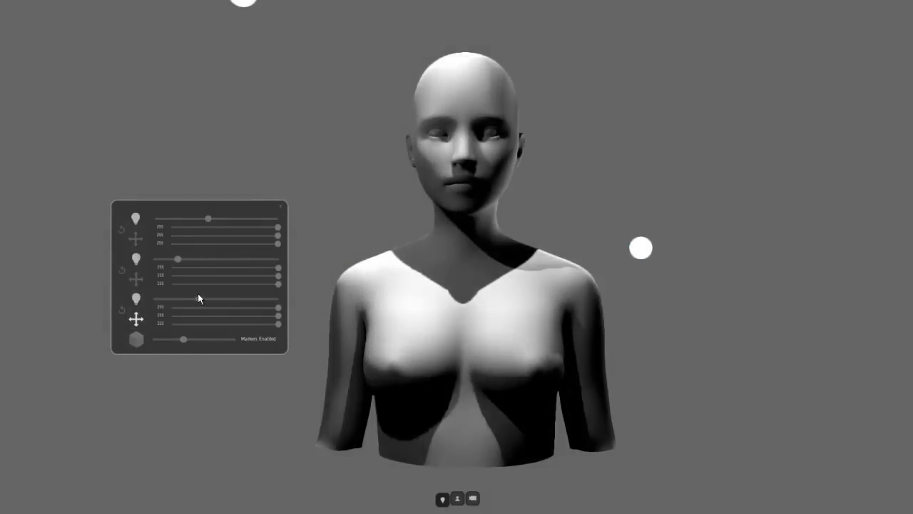
left_click_drag(183, 339, 189, 340)
left_click(448, 501)
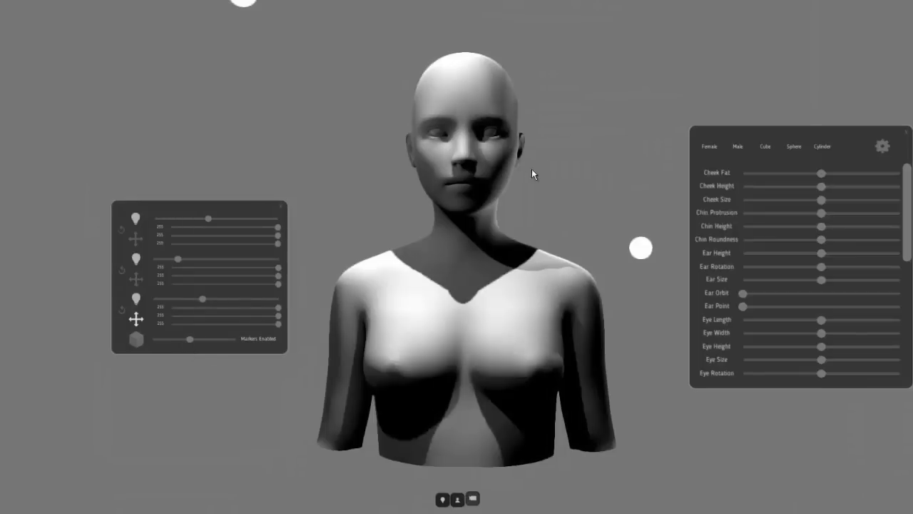
mouse_move(178, 259)
left_mouse_down()
mouse_move(198, 259)
mouse_move(188, 260)
left_mouse_up()
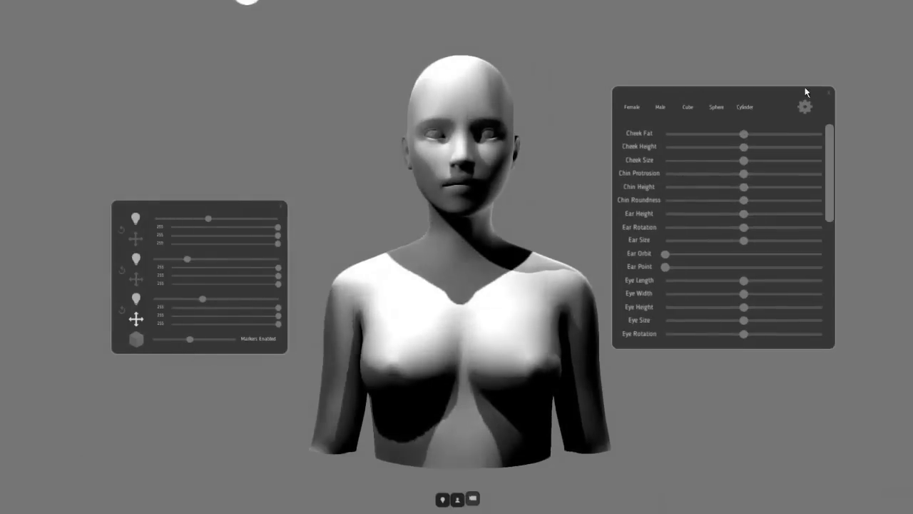
Randomise the female bust's facial sliders from the model settings and review the face
left_click(805, 106)
left_click(777, 133)
left_click(773, 130)
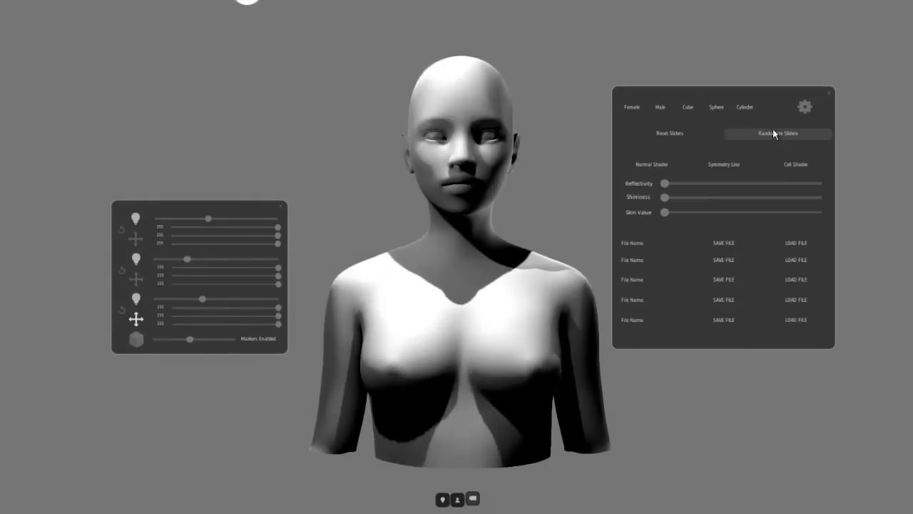
middle_click_drag(548, 232, 530, 255)
Set Reflectivity to about 23%, Shininess to about 53% and Skin Value to about 41% for the bust
left_click_drag(665, 184, 838, 201)
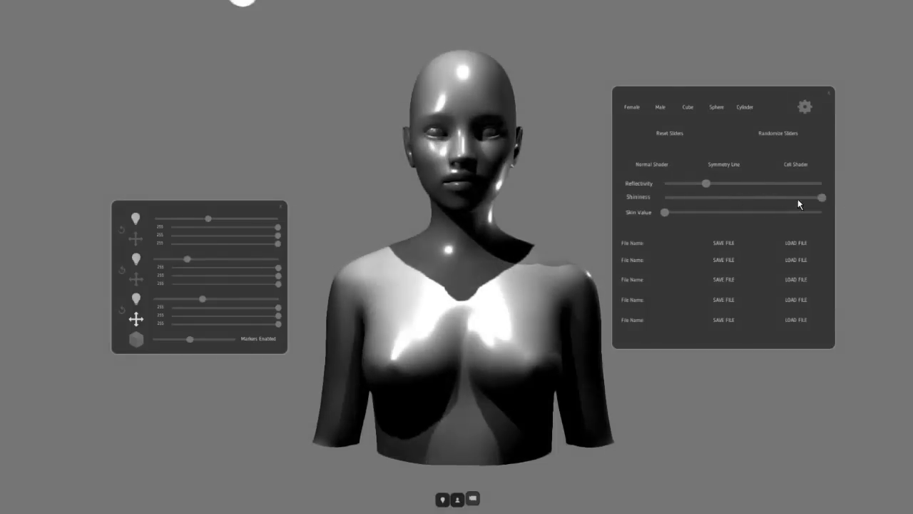
mouse_move(705, 183)
left_mouse_down()
mouse_move(813, 184)
mouse_move(685, 184)
mouse_move(702, 183)
left_mouse_up()
left_click_drag(822, 198, 749, 197)
mouse_move(665, 213)
left_mouse_down()
mouse_move(739, 215)
mouse_move(730, 212)
left_mouse_up()
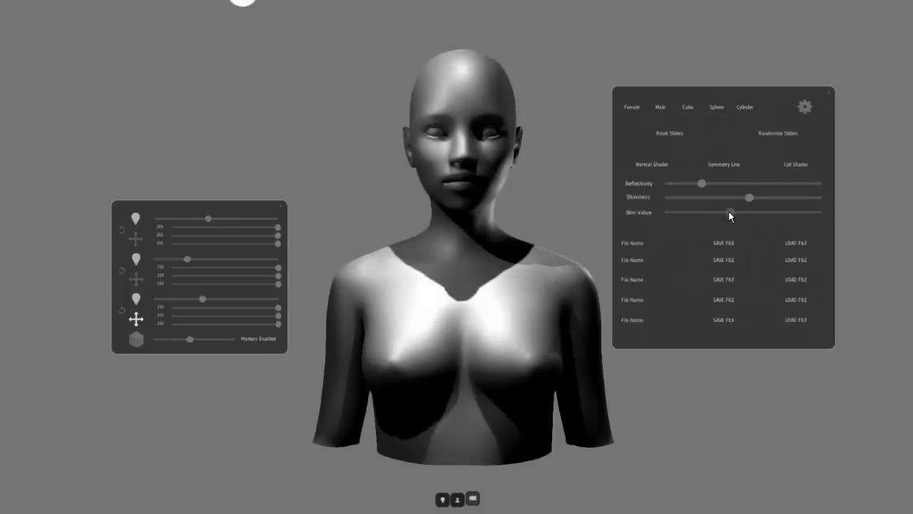
key("super")
key("super")
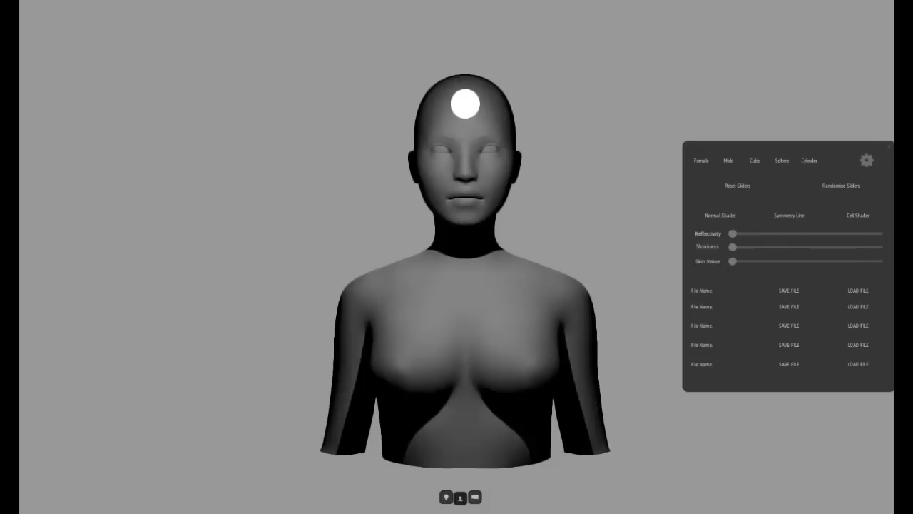
Load the first saved file, check the restored bust from several angles, and show its facial sliders and light controls
left_click(856, 291)
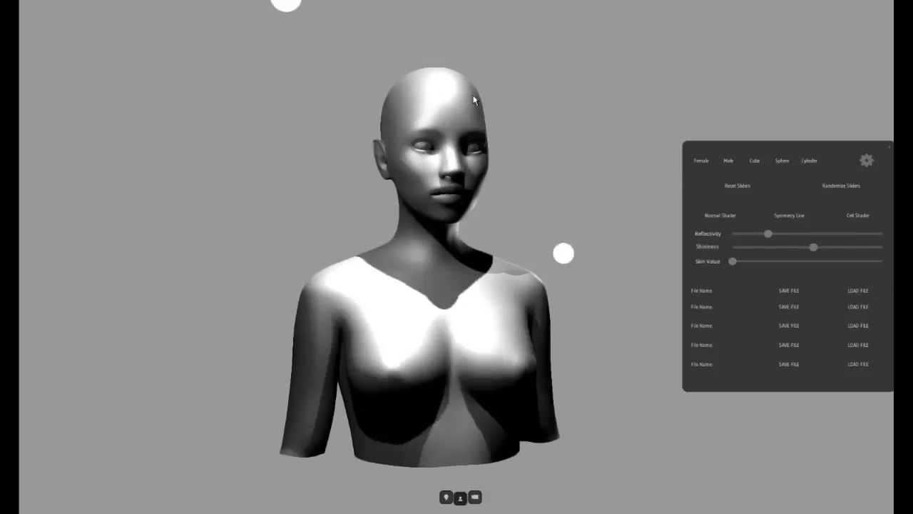
left_click_drag(473, 93, 373, 35)
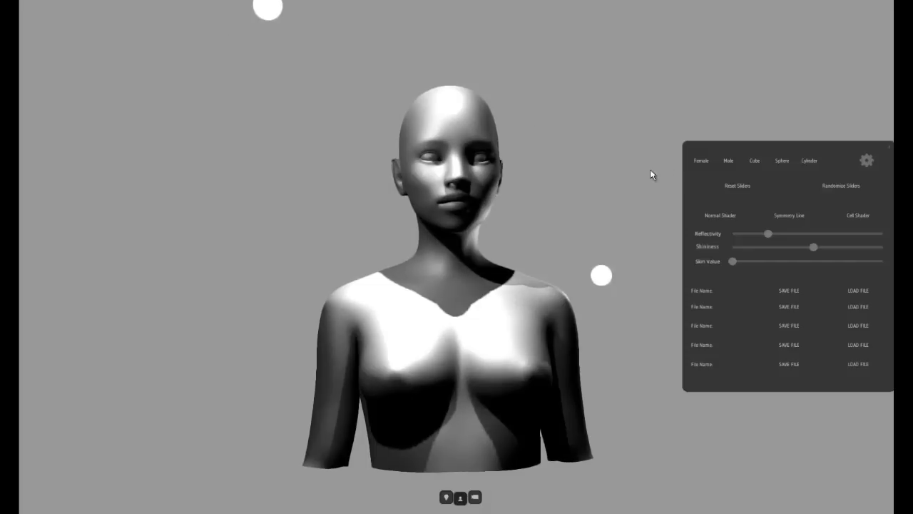
left_click(727, 163)
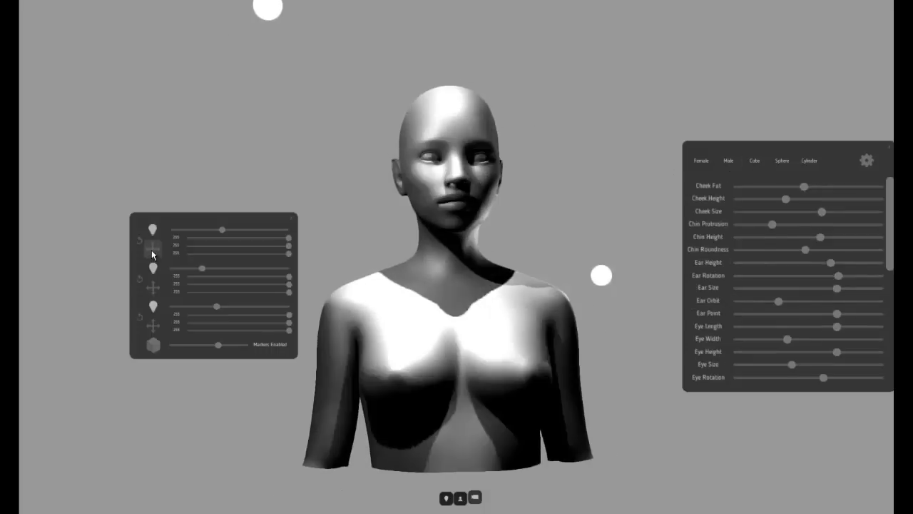
Move the first light across to the opposite side of the bust and lower it to about head height
left_click(152, 249)
left_click_drag(350, 74, 381, 20)
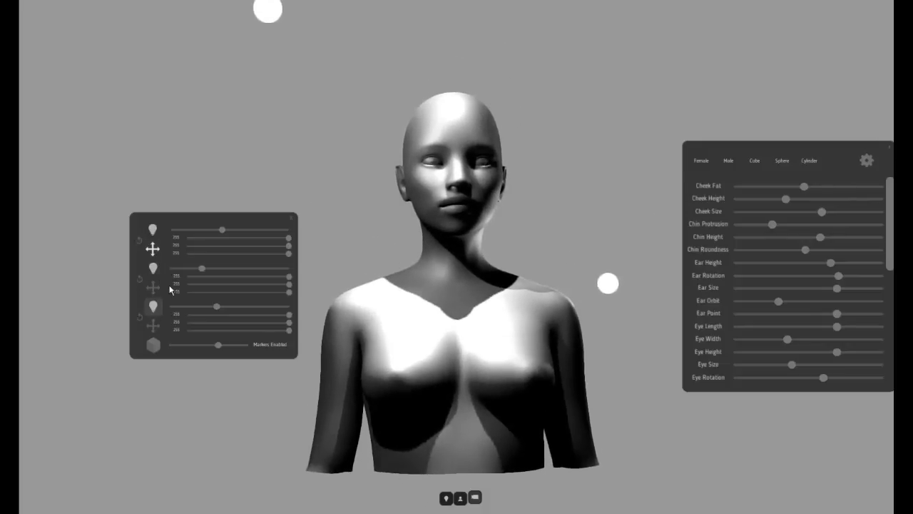
left_click_drag(417, 121, 417, 121)
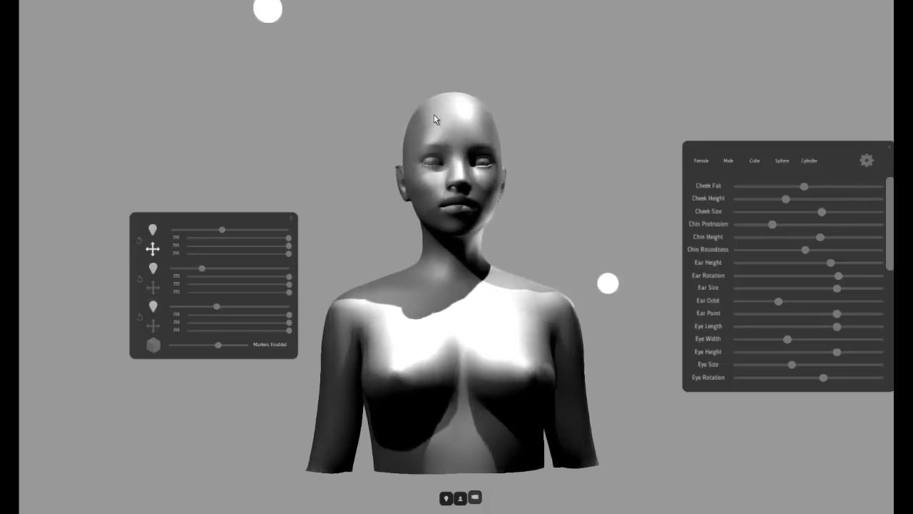
key("Right")
key("Down")
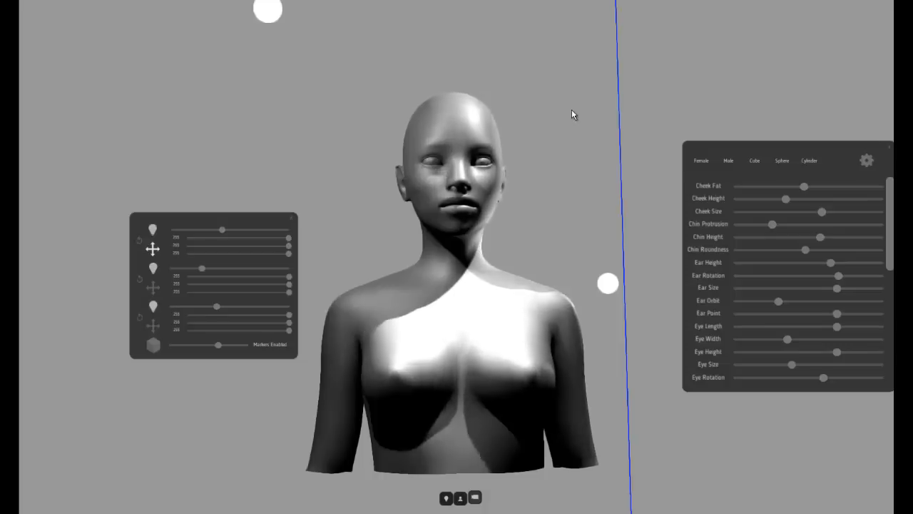
key("Down")
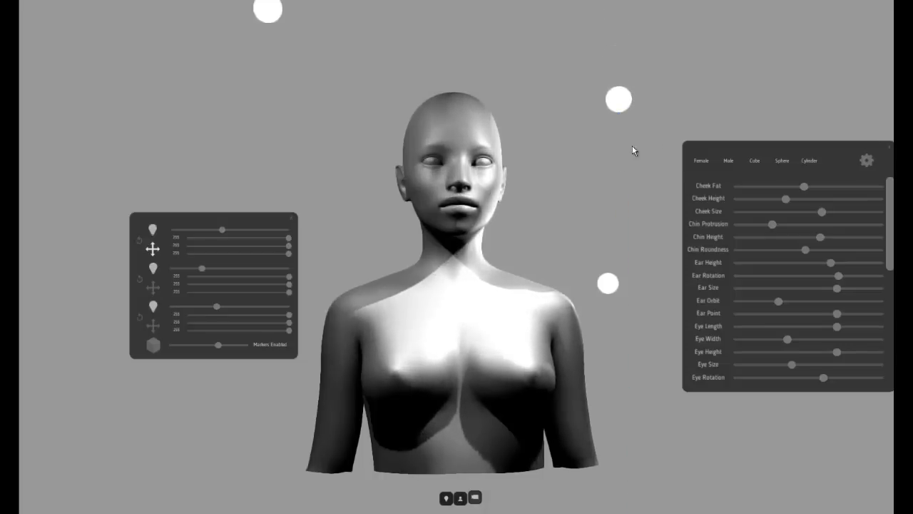
key("Down")
key("Down")
key("Down")
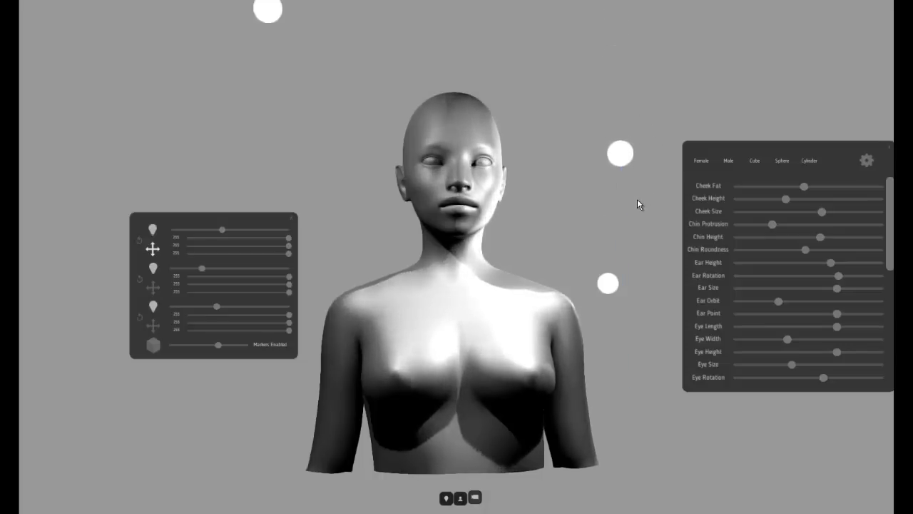
Fine-tune the first light's height and sideways position beside the head
key("Up")
key("Down")
key("Up")
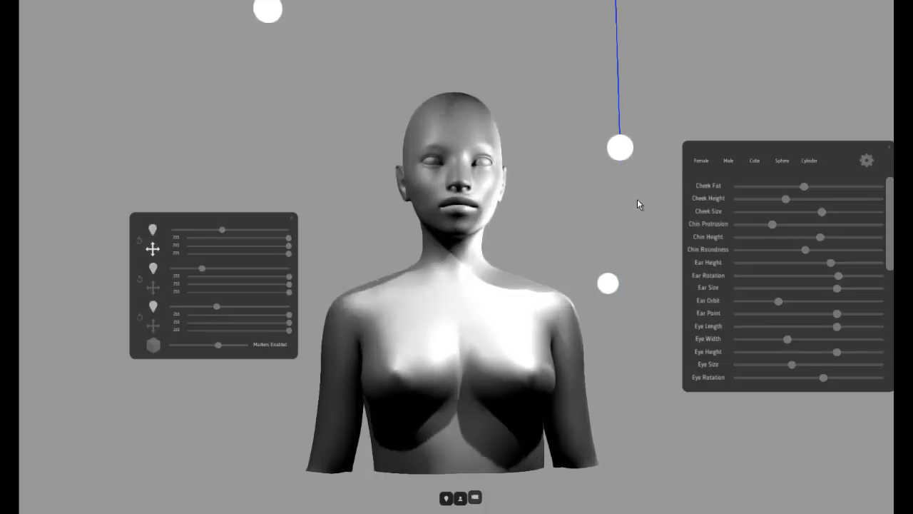
key("Up")
key("Down")
key("Left")
key("Right")
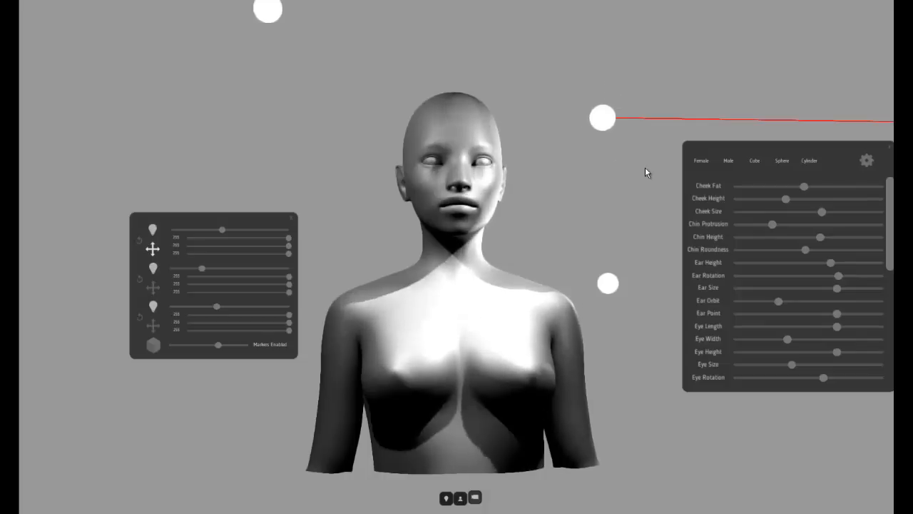
key("Left")
Adjust the first light's depth, bringing it forward of the bust and slightly back again
key("Page_Down")
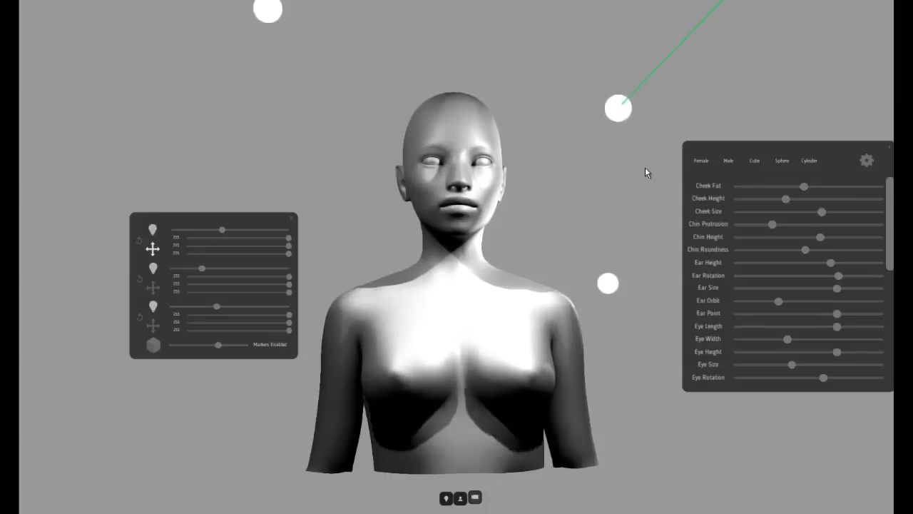
key("Page_Down")
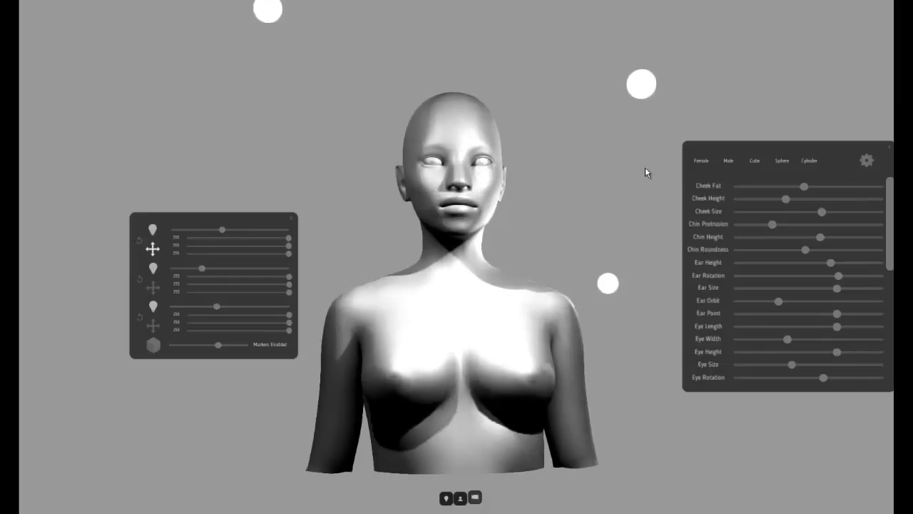
key("Page_Down")
key("Page_Up")
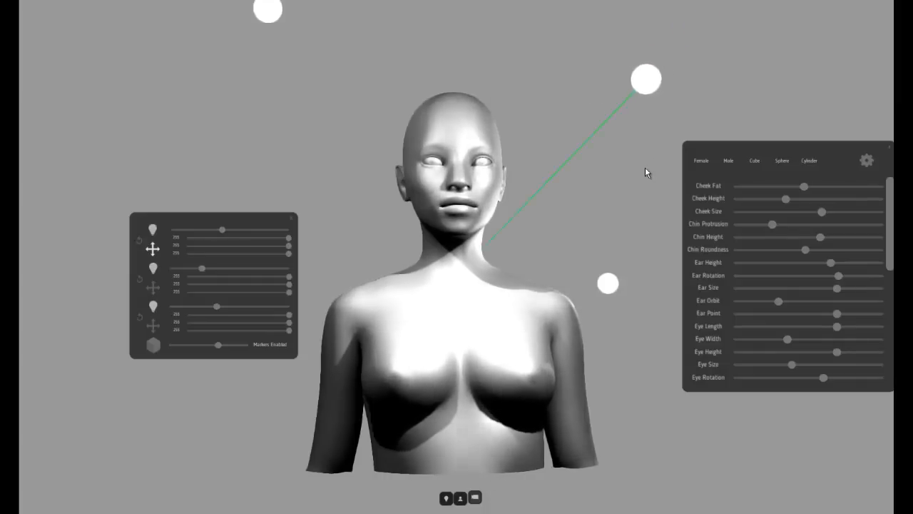
key("Page_Up")
key("Page_Down")
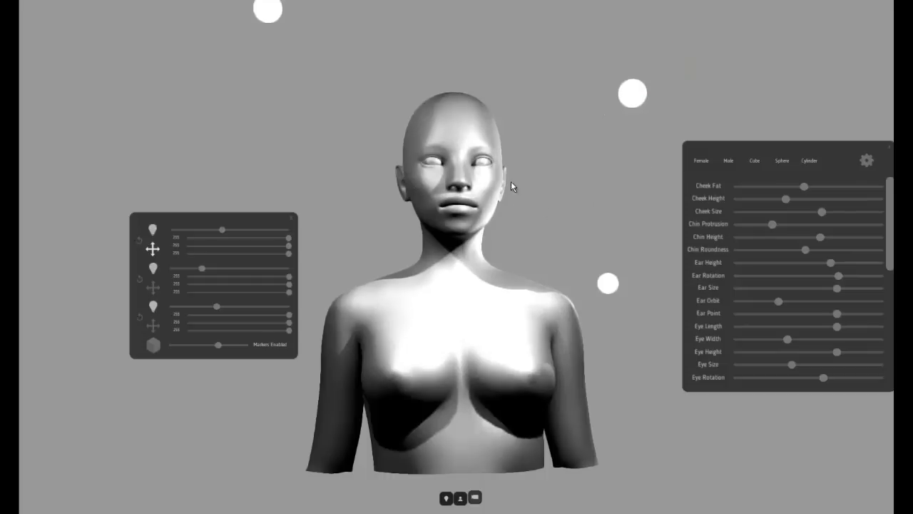
Reload the first saved file and randomise the bust's facial sliders
left_click(866, 162)
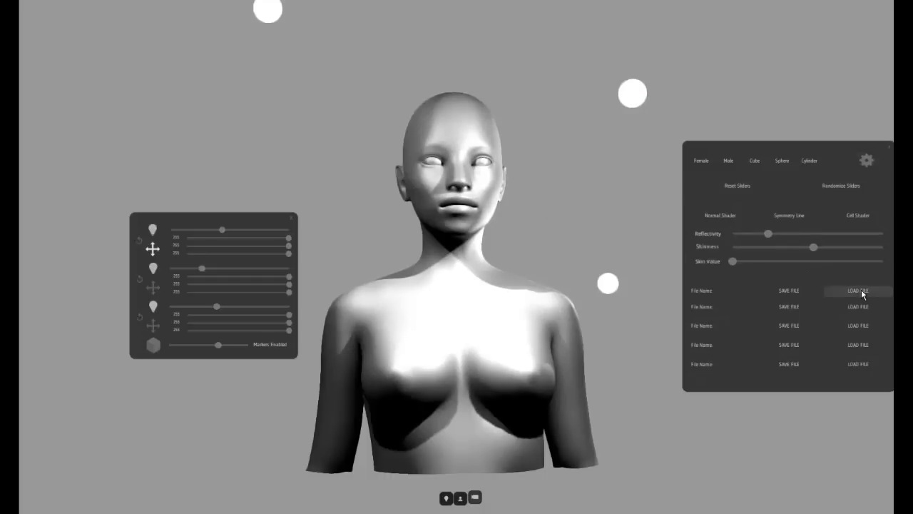
left_click(861, 289)
left_click(840, 185)
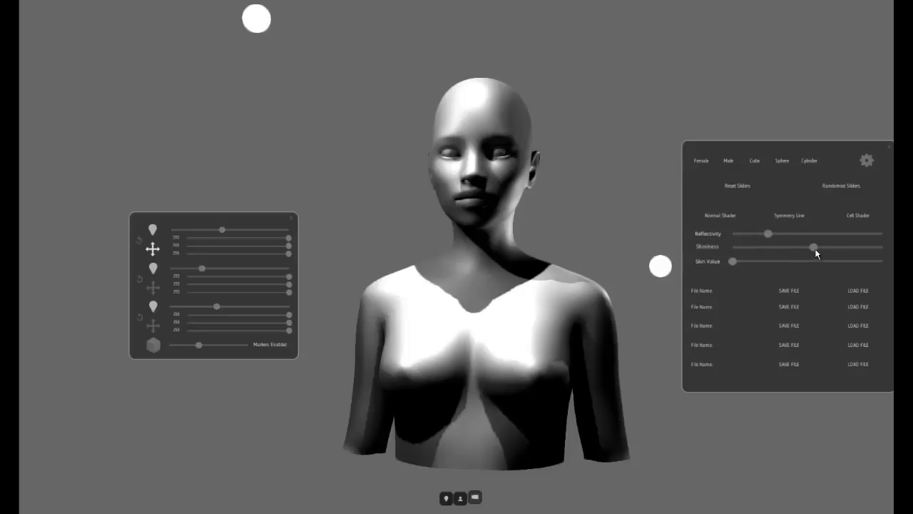
Raise the skin's shininess, comparing the highlights on the bust, and settle it slightly above the middle of its range
mouse_move(817, 251)
left_mouse_down()
mouse_move(840, 250)
mouse_move(811, 250)
mouse_move(831, 250)
left_mouse_up()
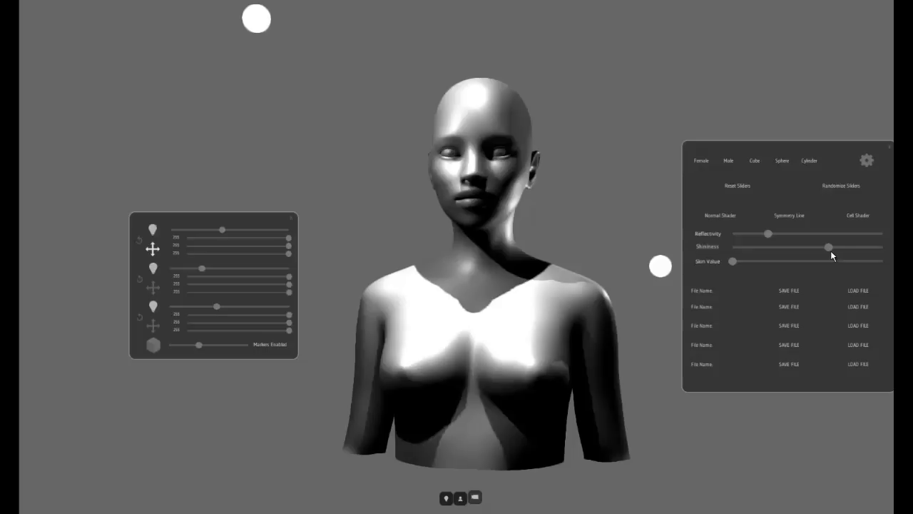
middle_click_drag(583, 180, 637, 203)
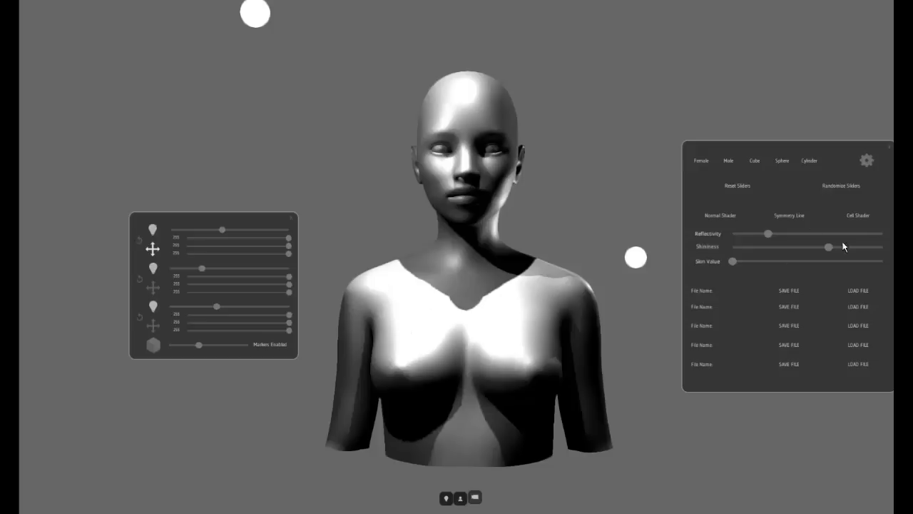
mouse_move(827, 250)
left_mouse_down()
mouse_move(792, 250)
mouse_move(816, 250)
left_mouse_up()
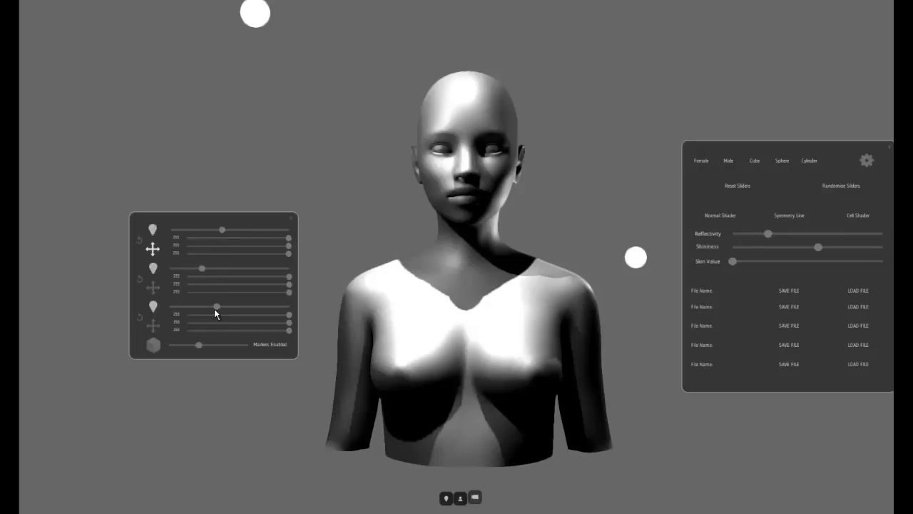
Toggle the third light off and on, then dim the first light and slightly brighten the second
left_click(152, 305)
left_click(152, 305)
mouse_move(202, 268)
left_mouse_down()
mouse_move(183, 269)
mouse_move(197, 270)
left_mouse_up()
left_click_drag(220, 229, 191, 235)
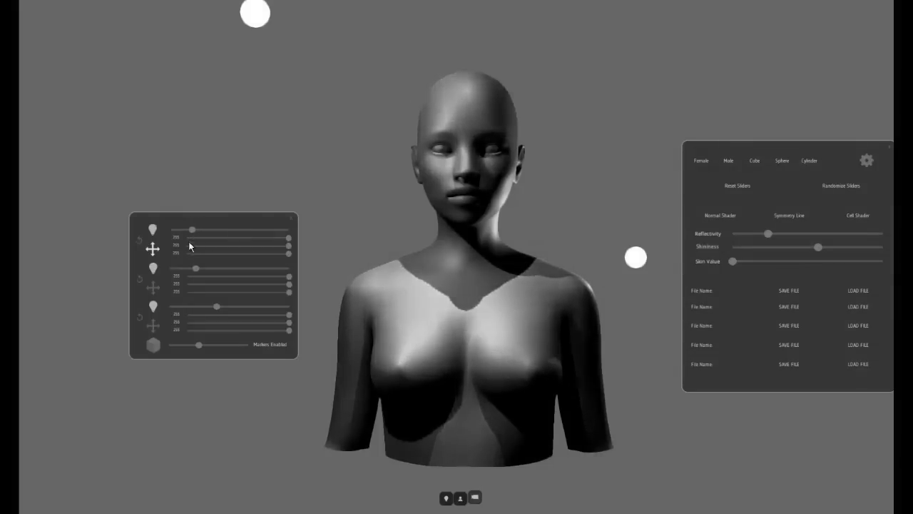
left_click_drag(197, 273, 208, 269)
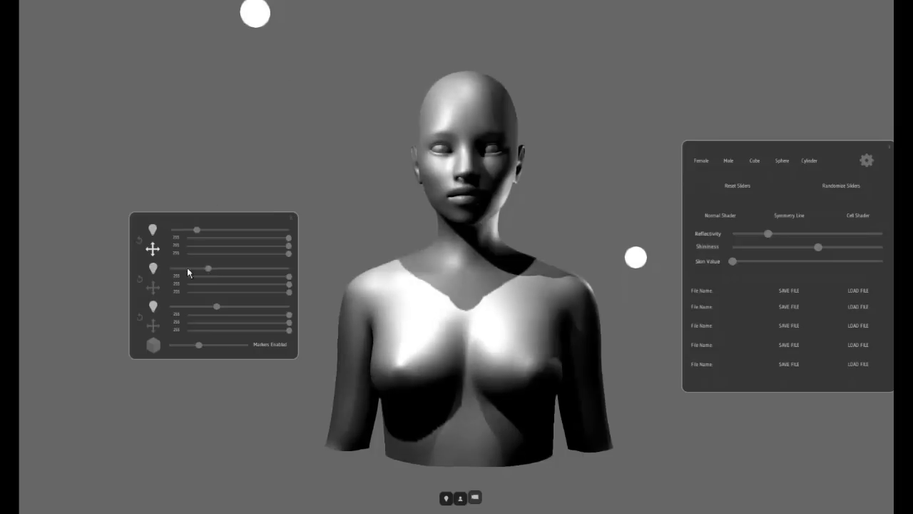
Make the second light movable and shift it sideways and upward to alter the shadows on the bust
left_click(153, 286)
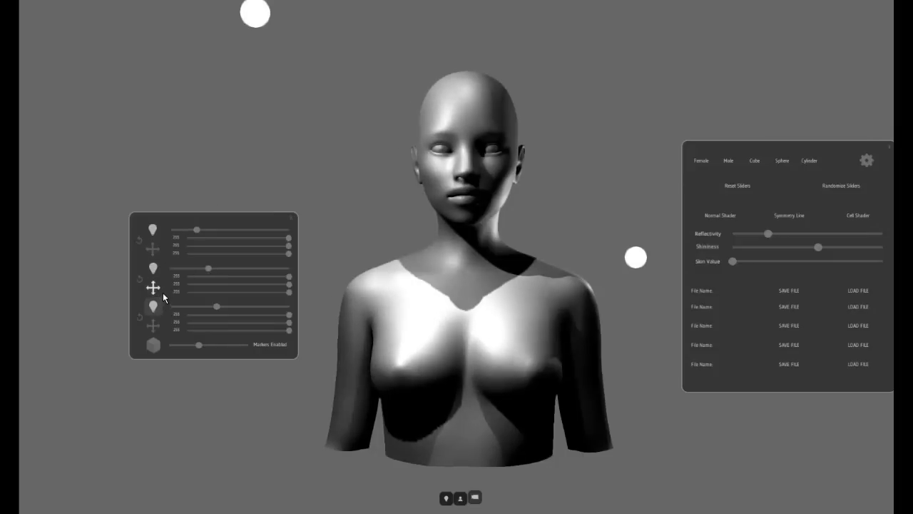
key("Right")
key("Up")
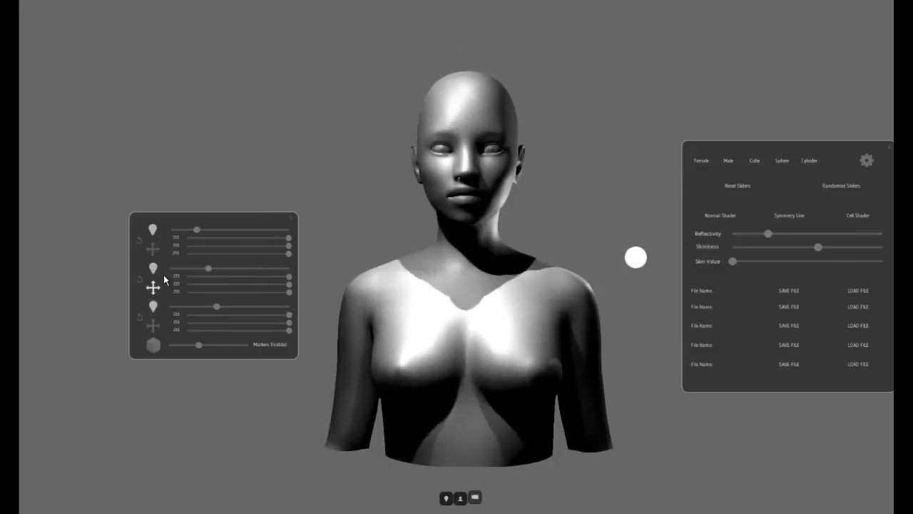
key("Up")
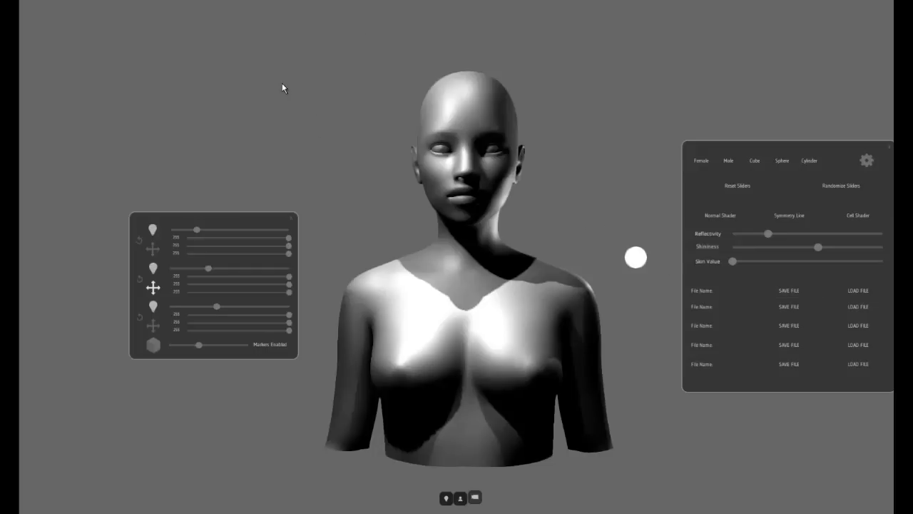
Examine how the light falls on the bust from the side, from above and at different distances
middle_click_drag(250, 92, 306, 154)
mouse_move(370, 261)
middle_mouse_down()
mouse_move(534, 315)
mouse_move(659, 195)
mouse_move(505, 122)
mouse_move(391, 251)
mouse_move(453, 318)
mouse_move(546, 305)
mouse_move(362, 382)
mouse_move(325, 367)
mouse_move(436, 377)
mouse_move(520, 244)
middle_mouse_up()
middle_click_drag(514, 209, 455, 251)
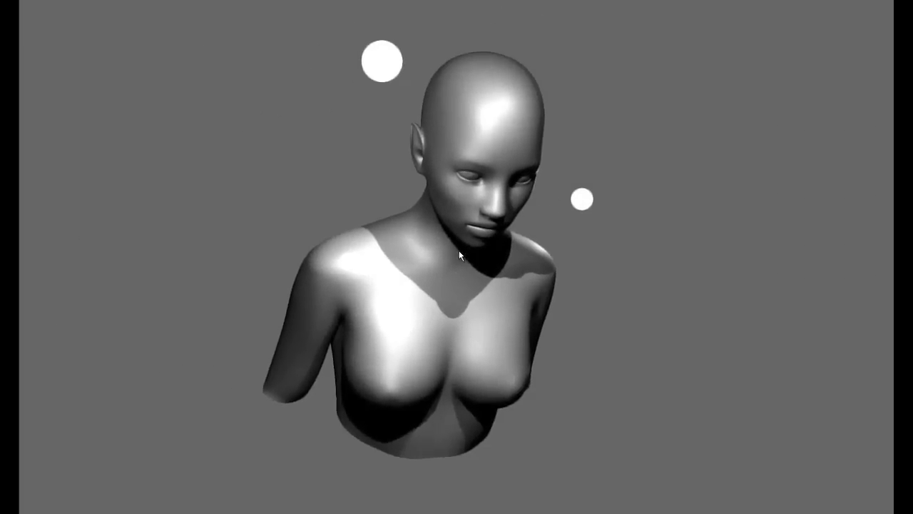
key("a")
key("w")
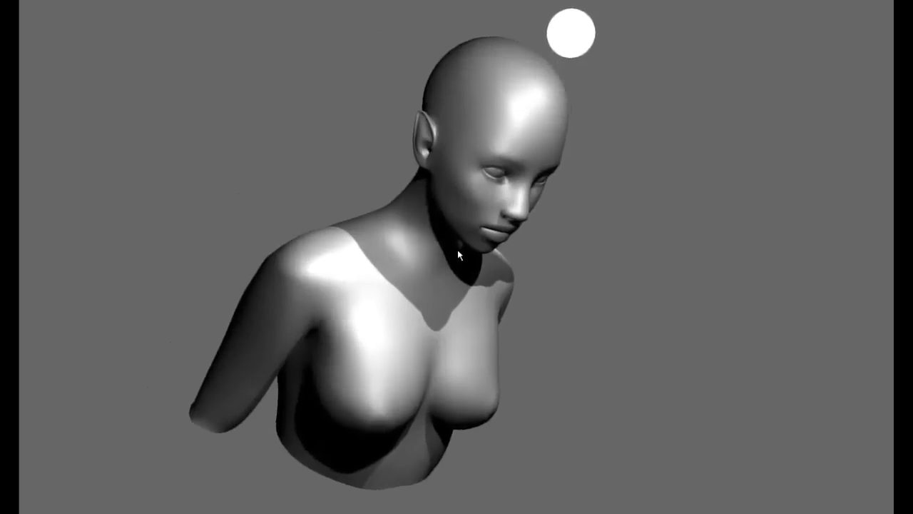
key("d")
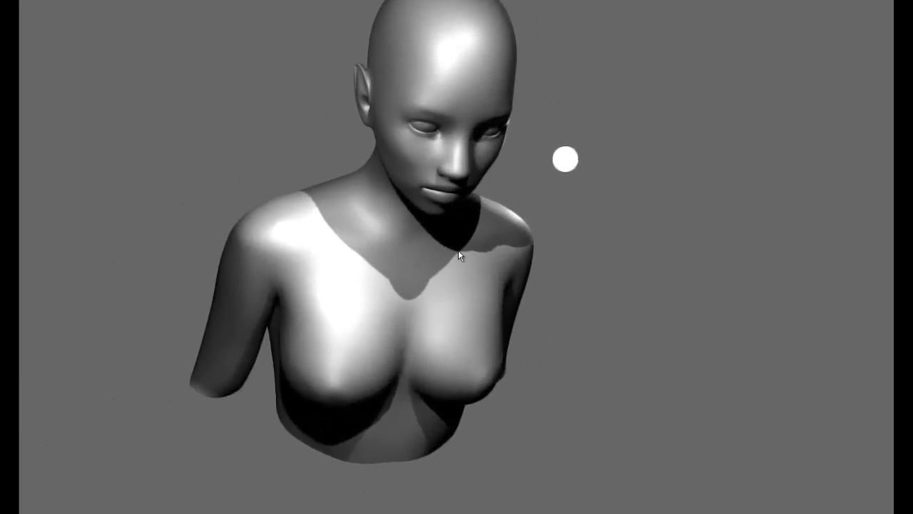
key("a")
key("d")
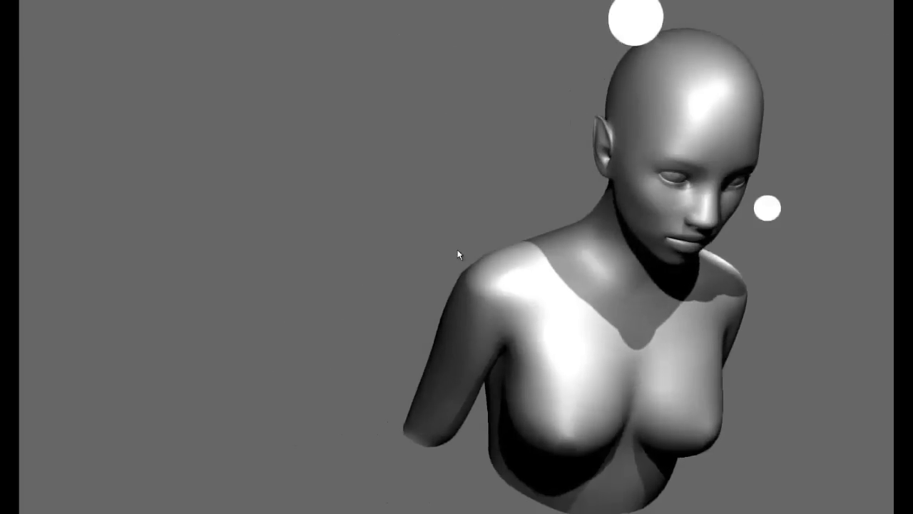
key("w")
key("s")
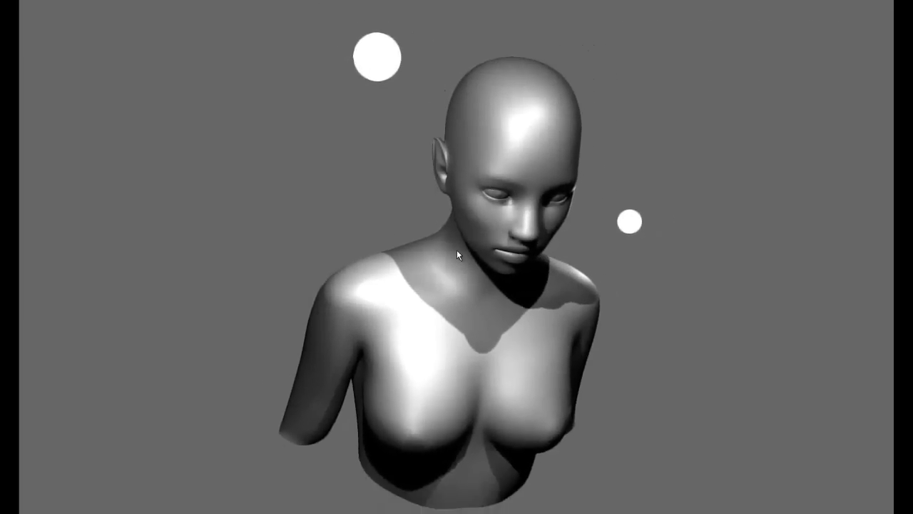
key("q")
key("e")
key("a")
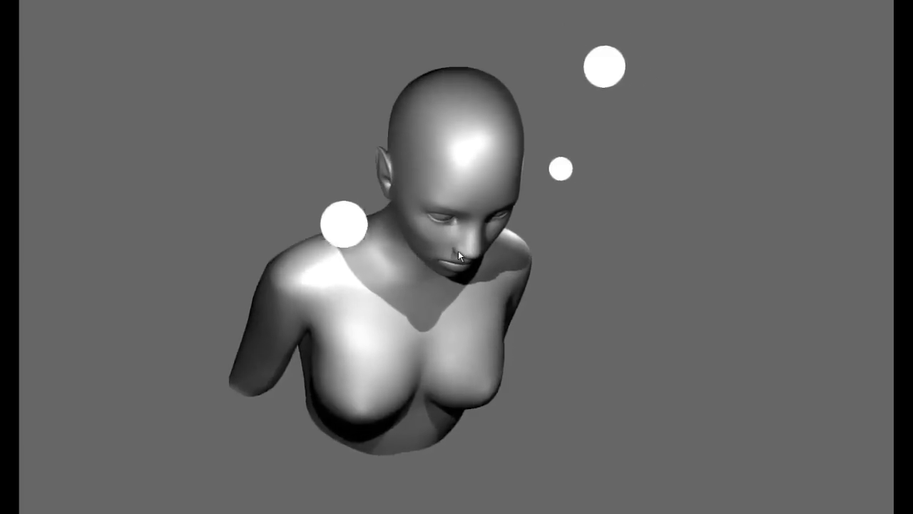
Disable the light markers so that only the bust is shown in the scene
key("w")
key("Escape")
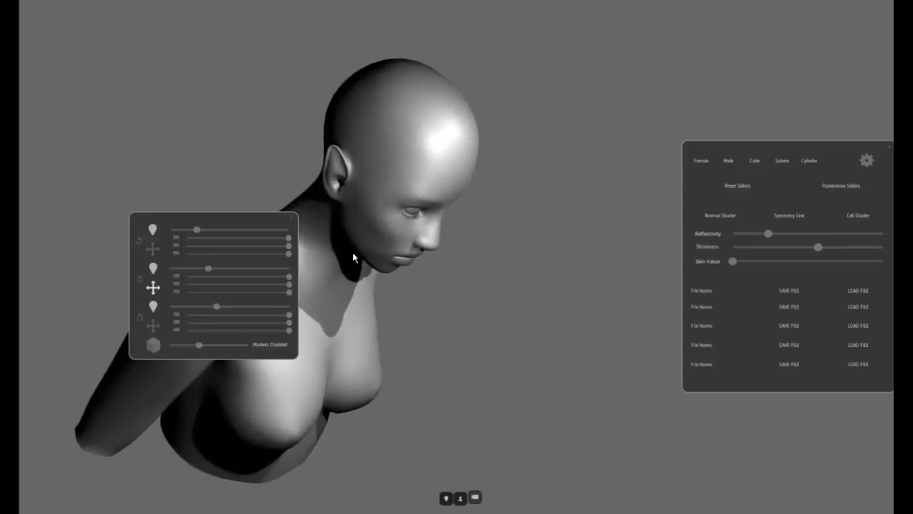
key("Escape")
Bring up the camera controls and adjust the camera's Rotation setting while viewing the bust from several angles
key("d")
key("e")
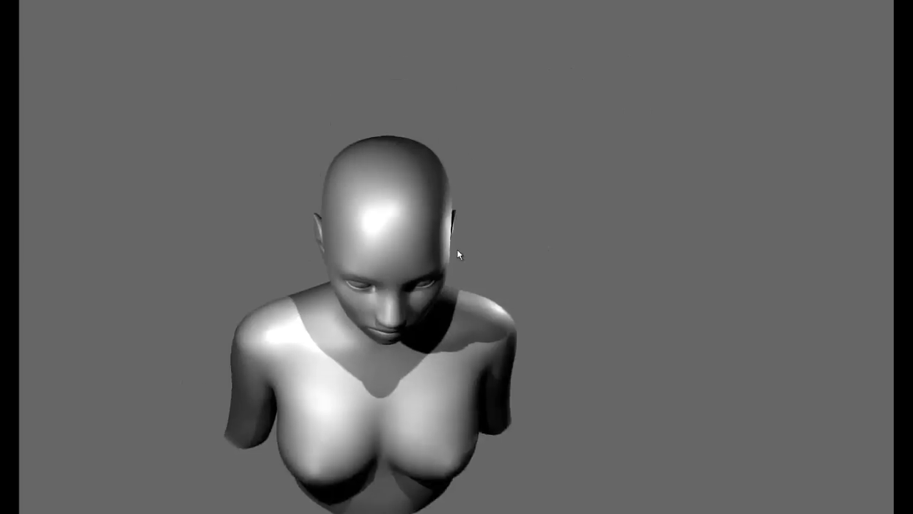
key("e")
key("q")
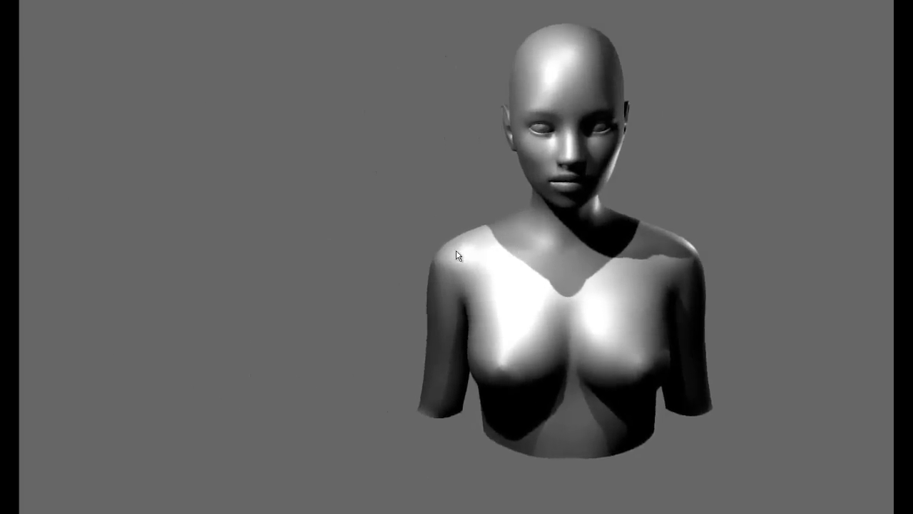
key("a")
key("w")
key("Escape")
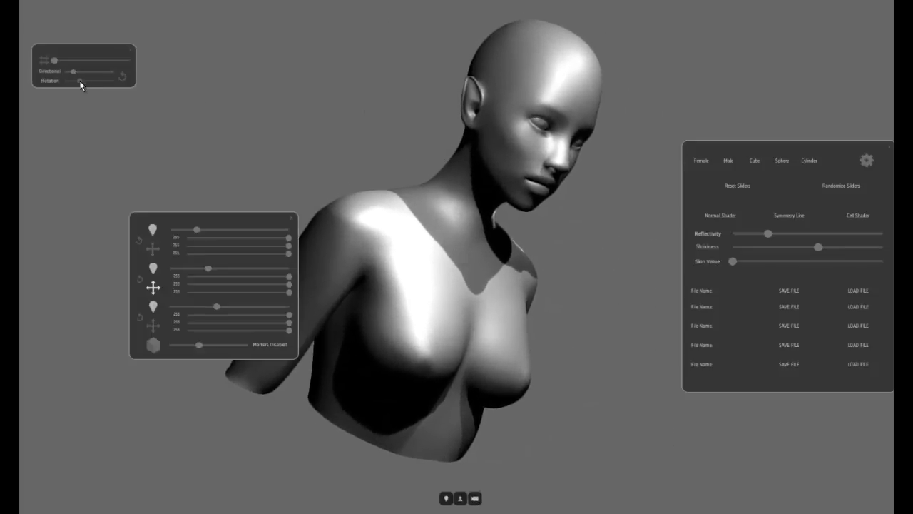
key("Escape")
Examine the bust's shading from both three-quarter sides, from the front and from slightly above
key("d")
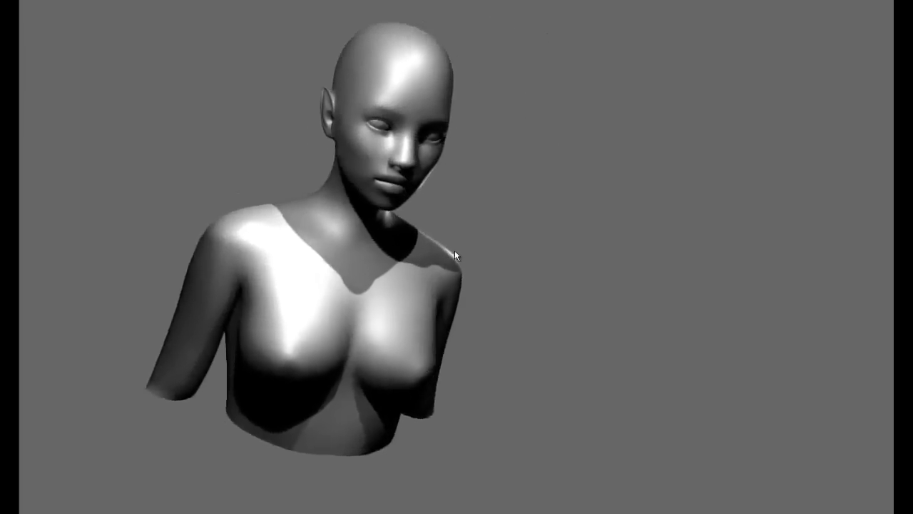
key("d")
key("a")
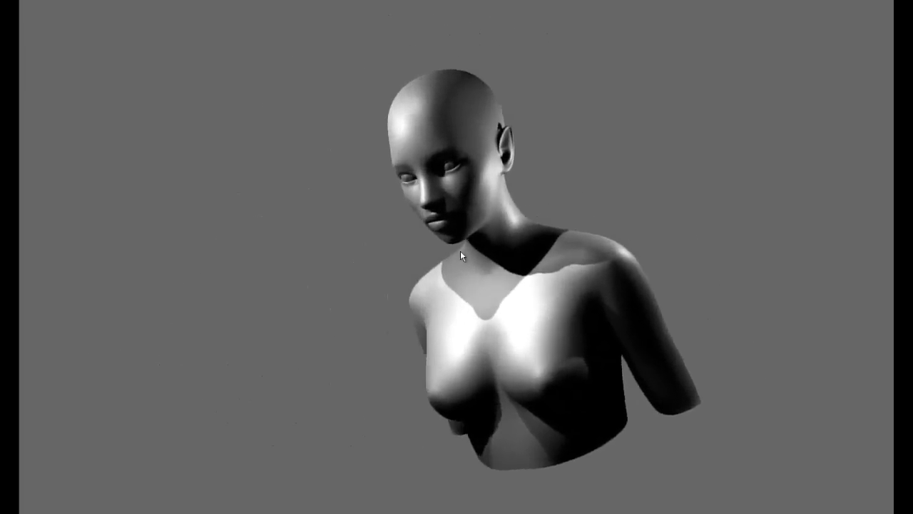
key("a")
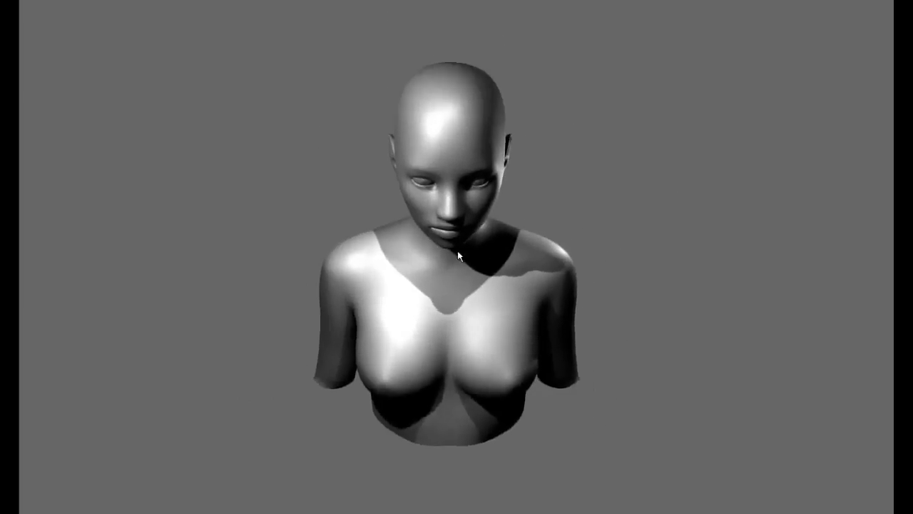
key("a")
key("a")
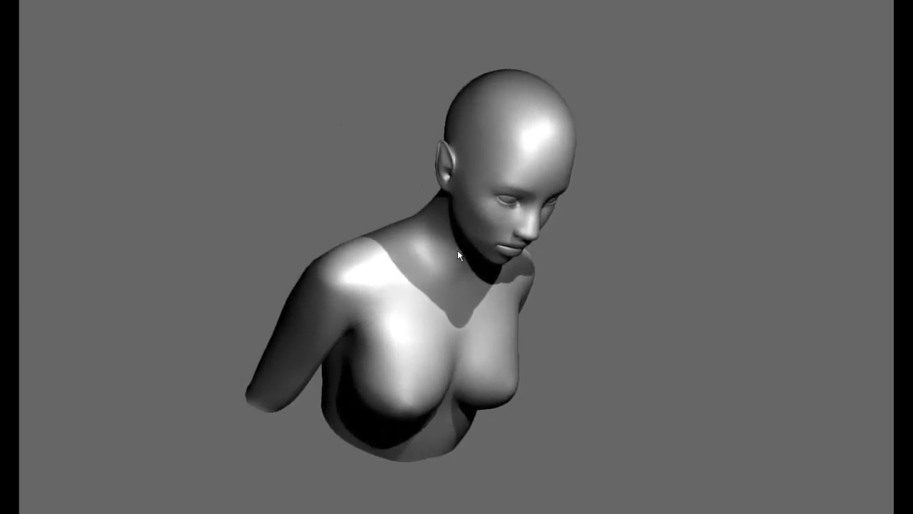
key("d")
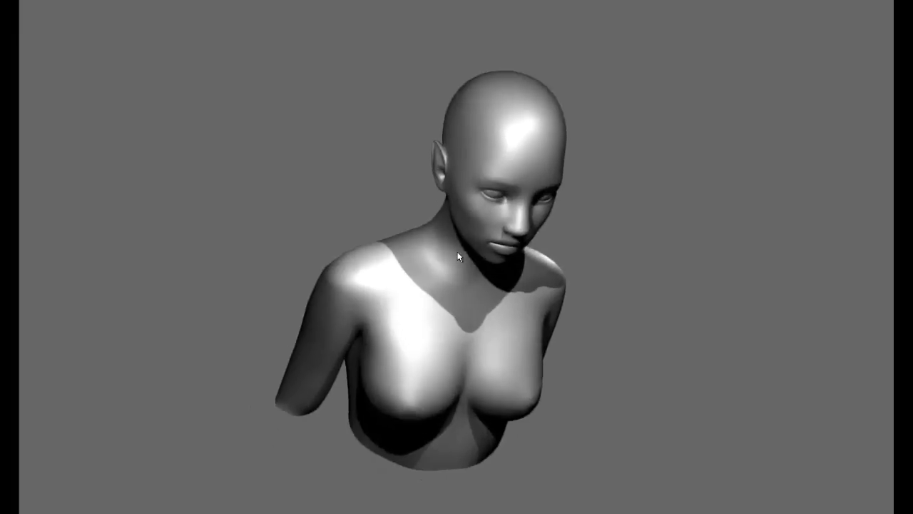
key("d")
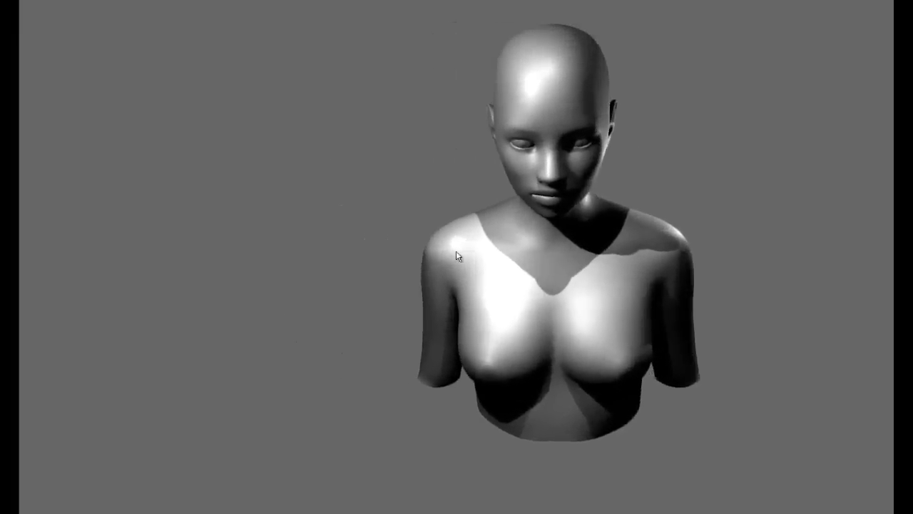
key("a")
key("d")
key("w")
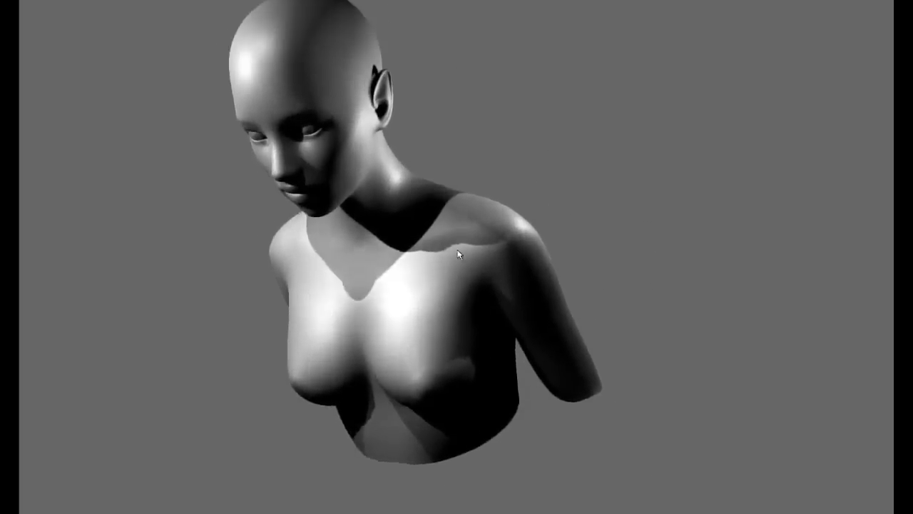
key("a")
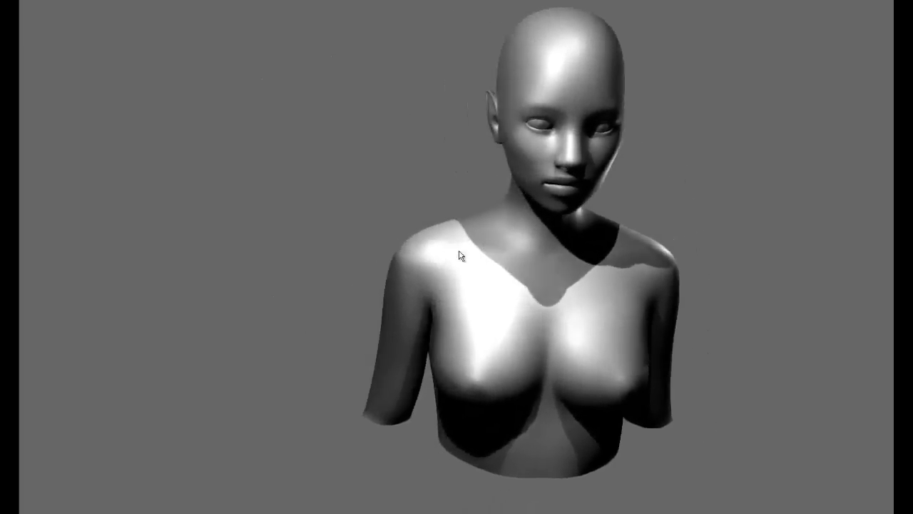
key("d")
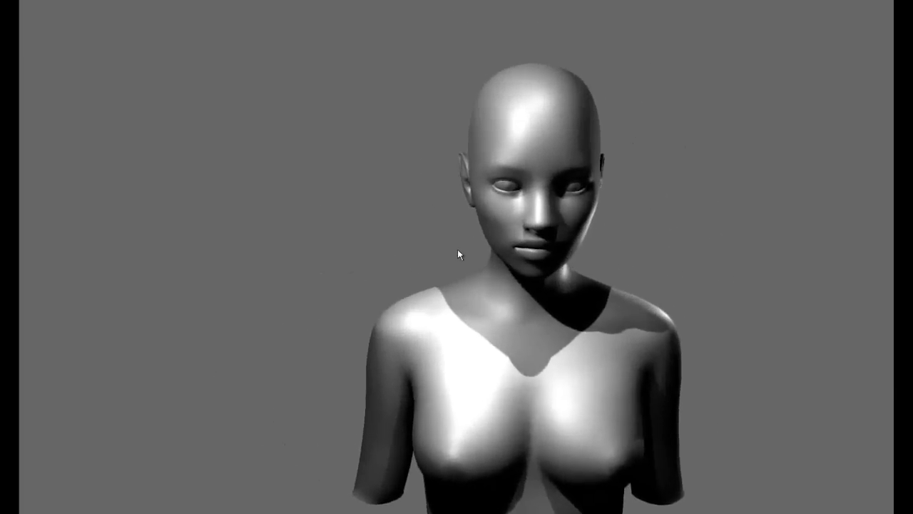
Lower the camera's Directional and Rotation settings in small amounts, trying out the camera movement around the bust between changes
key("Escape")
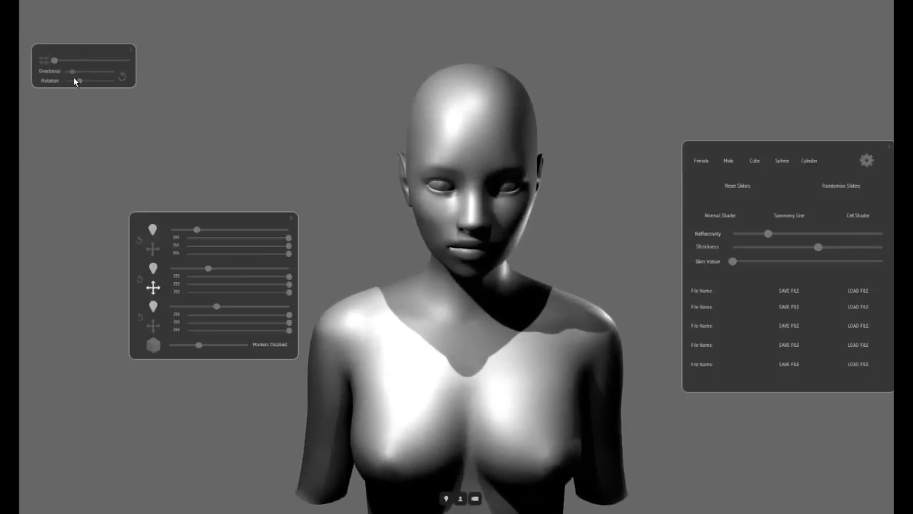
key("Escape")
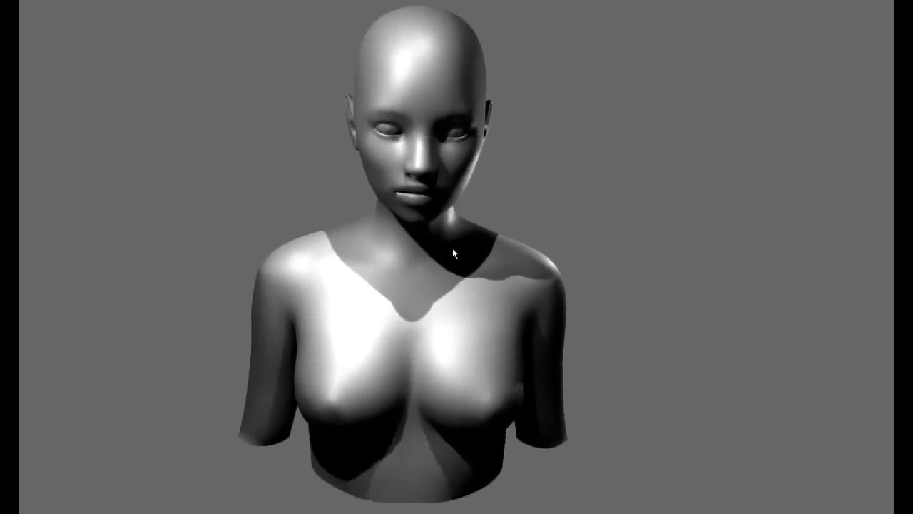
key("Escape")
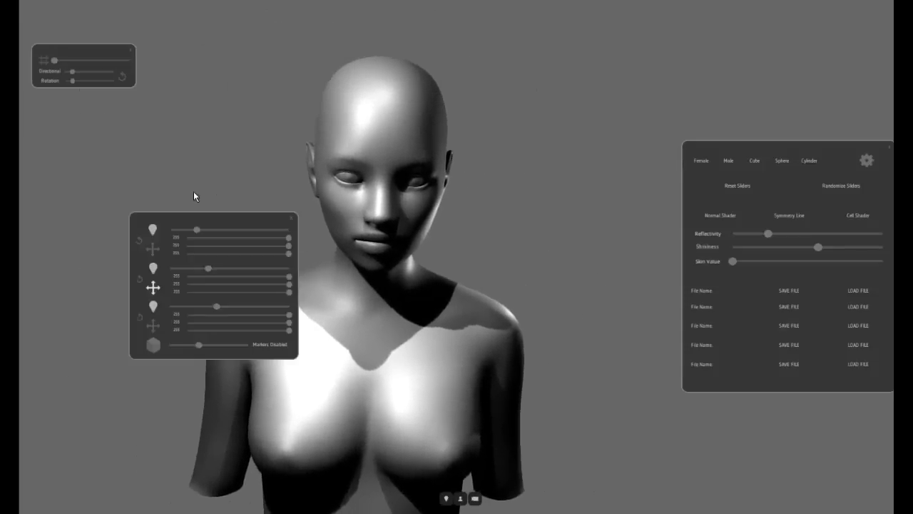
key("Escape")
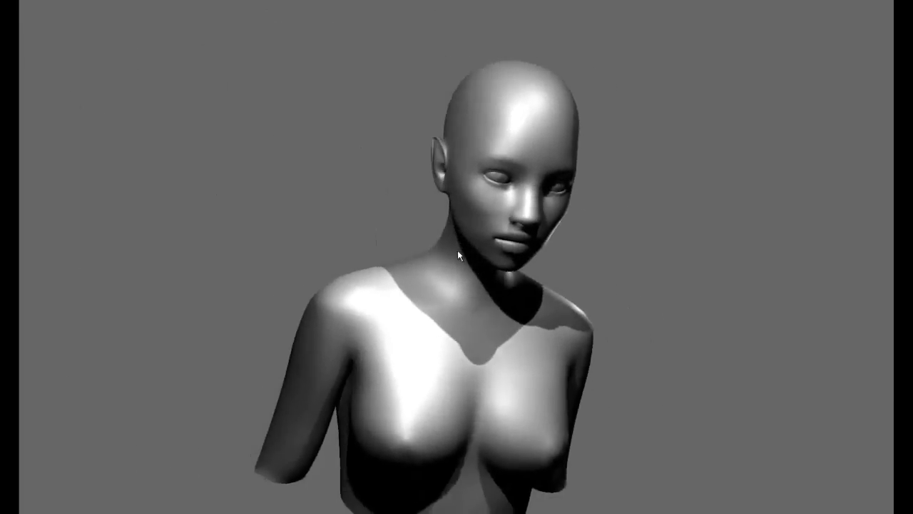
key("Escape")
key("Escape")
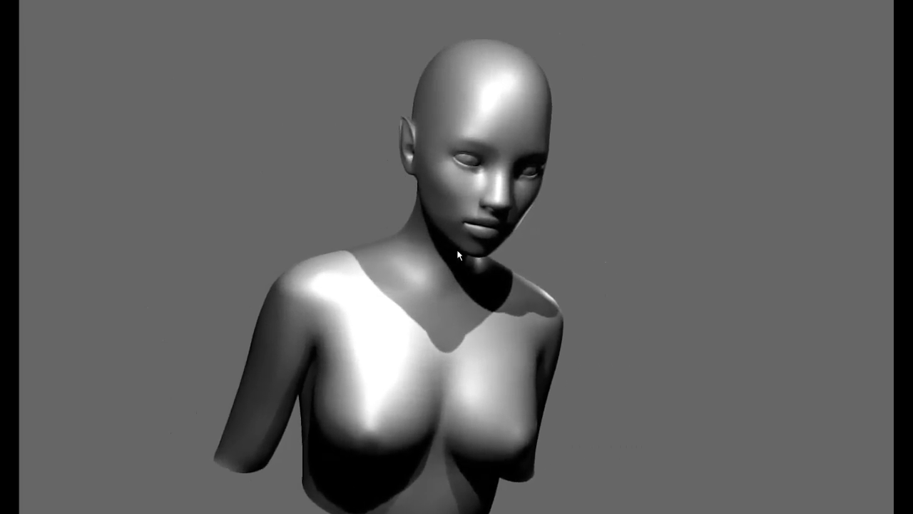
Set the shininess to about a quarter of its range and reposition the first light to change the bust's shadows
key("Escape")
mouse_move(755, 247)
left_mouse_down()
mouse_move(713, 248)
mouse_move(773, 247)
left_mouse_up()
left_click(153, 269)
left_click(153, 250)
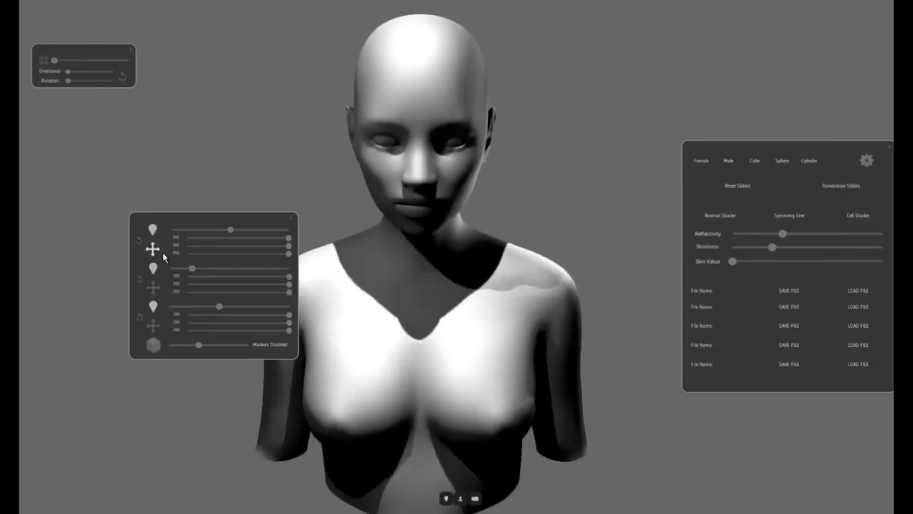
left_click_drag(528, 145, 440, 215)
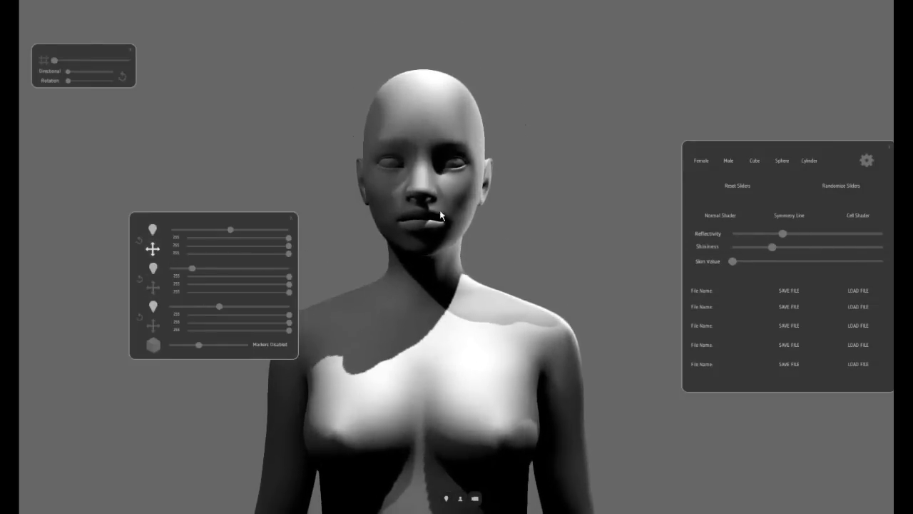
Randomise the bust's sliders and view the head and shoulders from a three-quarter angle
left_click(842, 187)
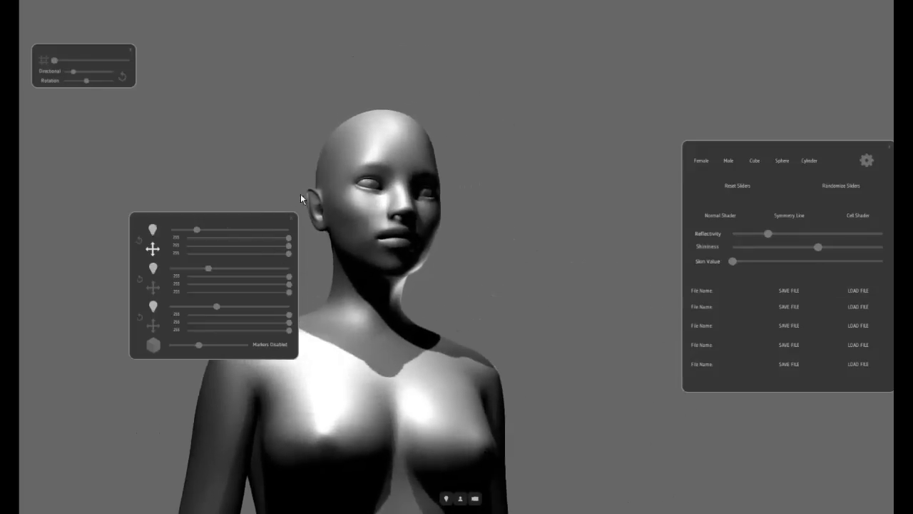
key("h")
key("h")
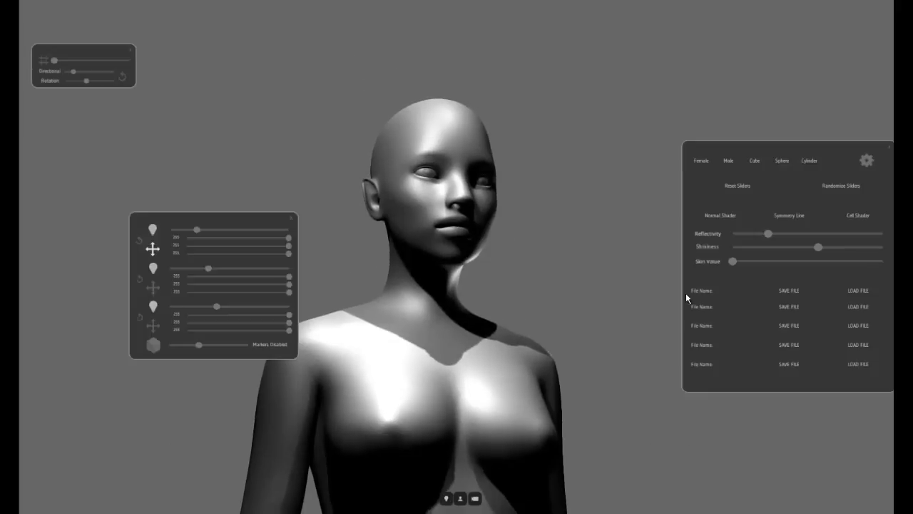
key("h")
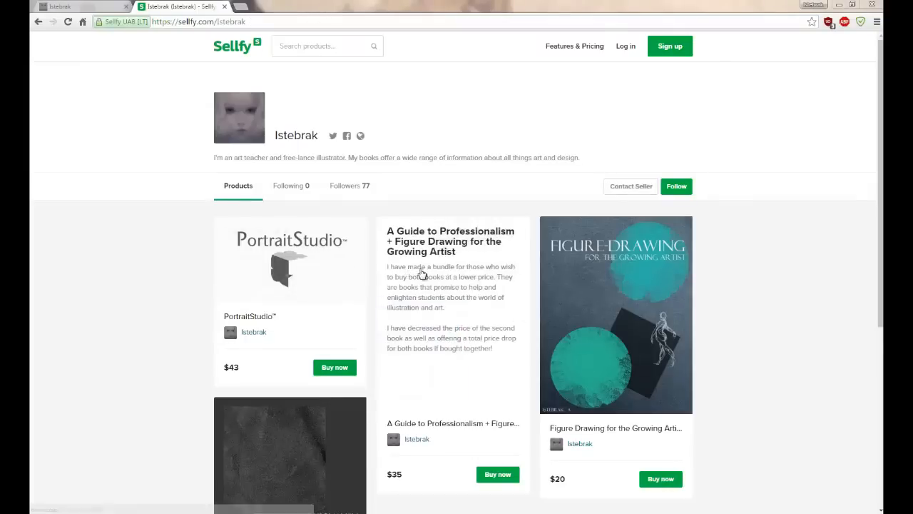
Show the artist's istebrak.com home page in the web browser
left_click(60, 6)
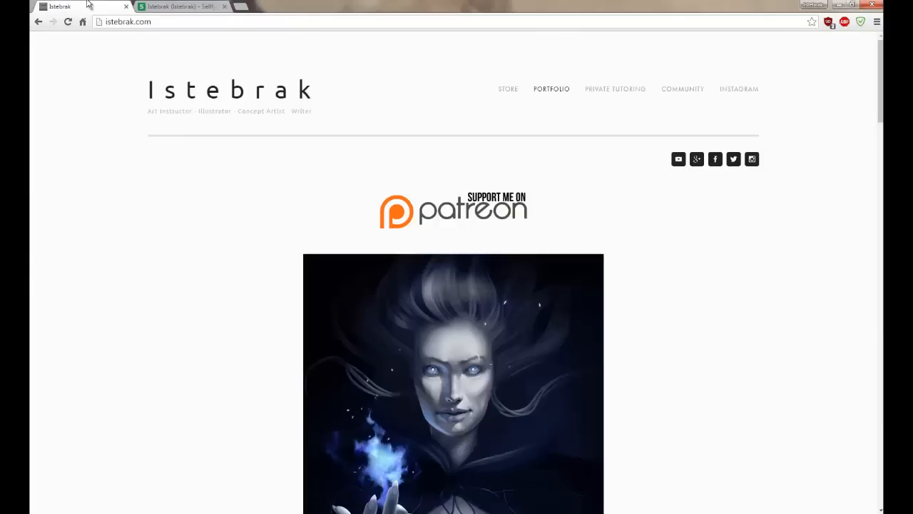